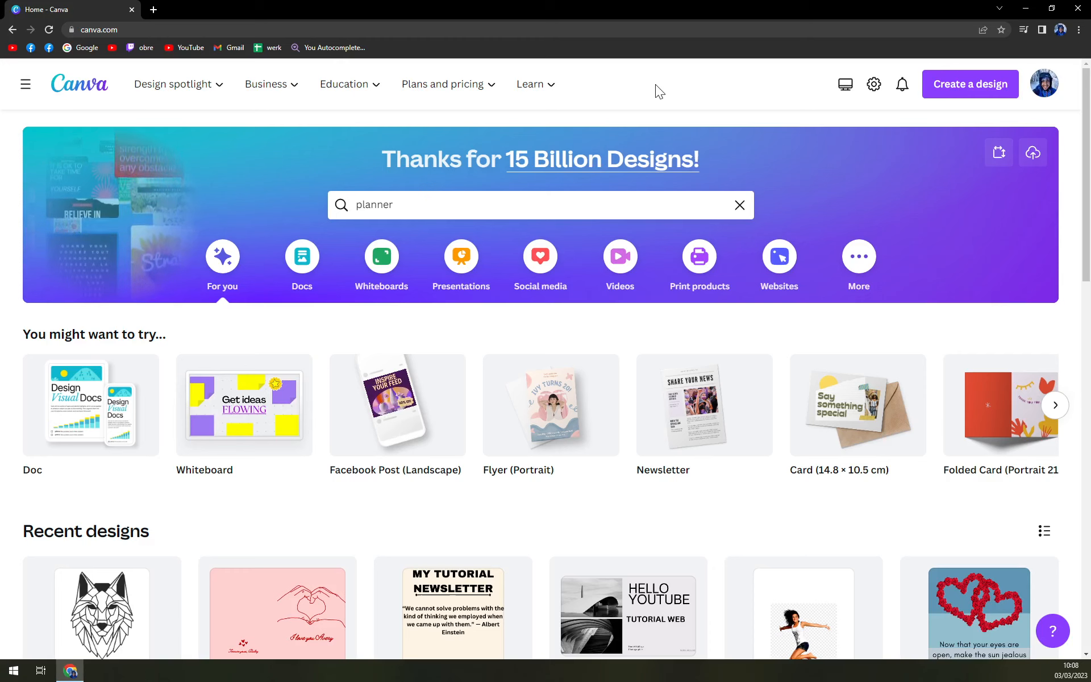
Search the Canva templates for portfolio
{"action": "left_click", "coordinate": [740, 205]}
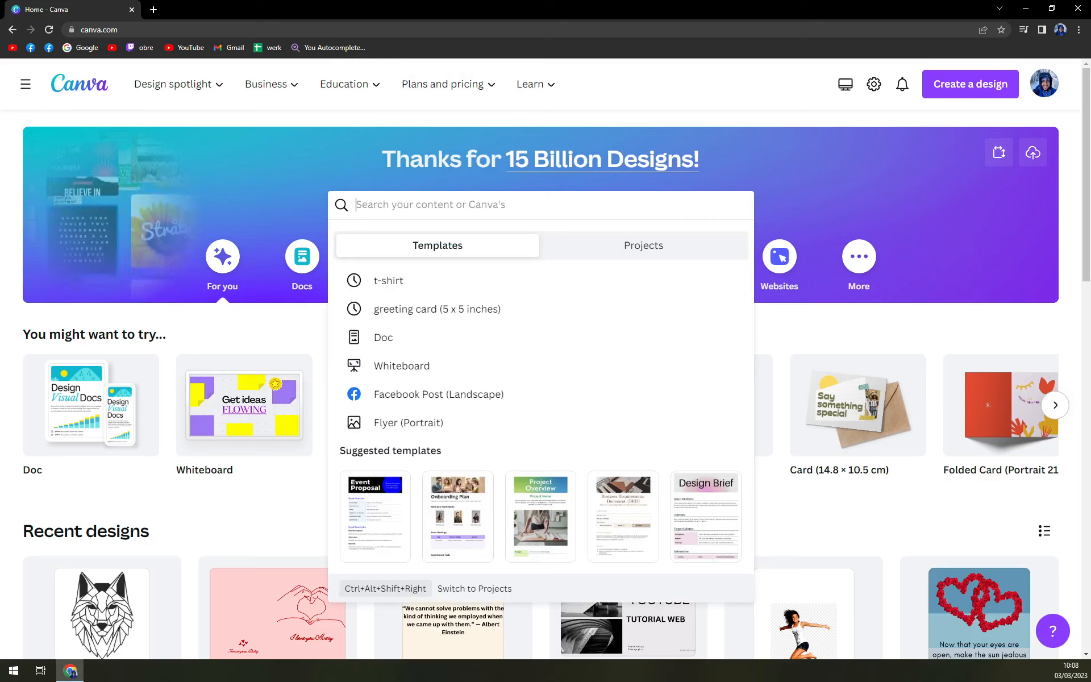
{"action": "type", "text": "portfolio"}
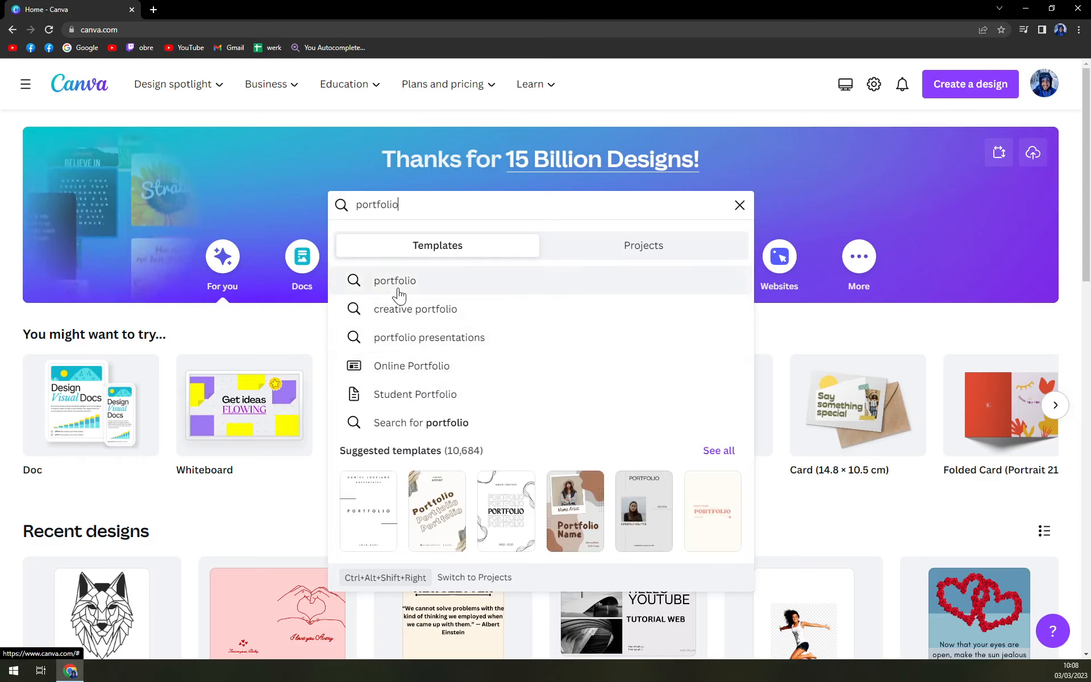
{"action": "left_click", "coordinate": [398, 284]}
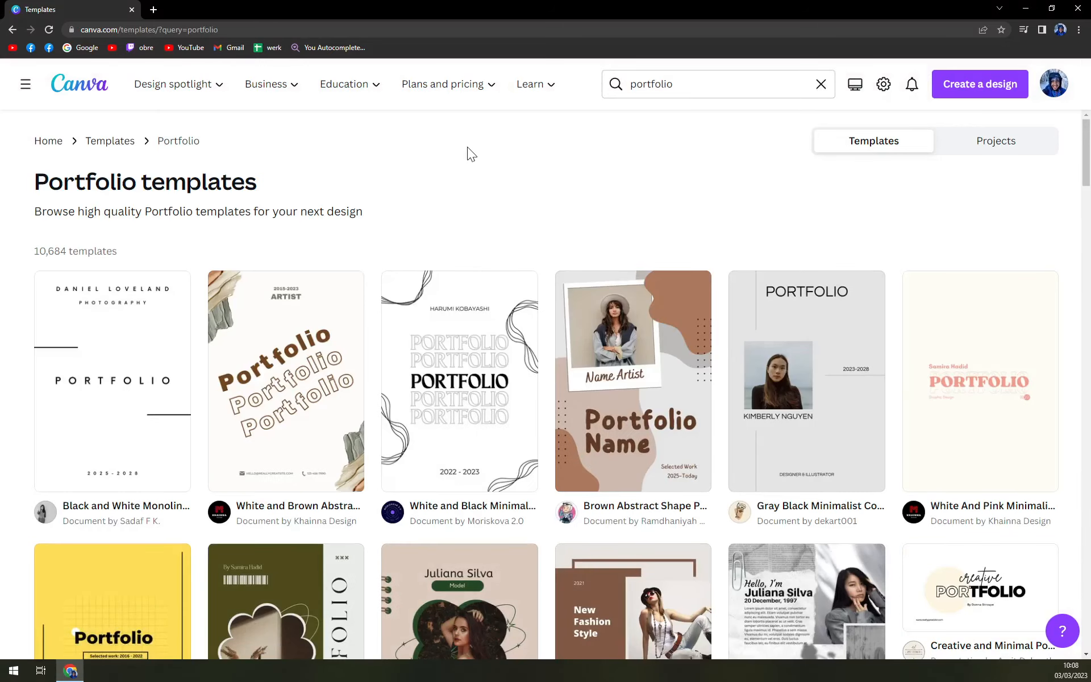
Browse through the portfolio template results
{"action": "scroll", "coordinate": [486, 260], "scroll_direction": "down", "scroll_amount": 4}
{"action": "scroll", "coordinate": [485, 260], "scroll_direction": "down", "scroll_amount": 10}
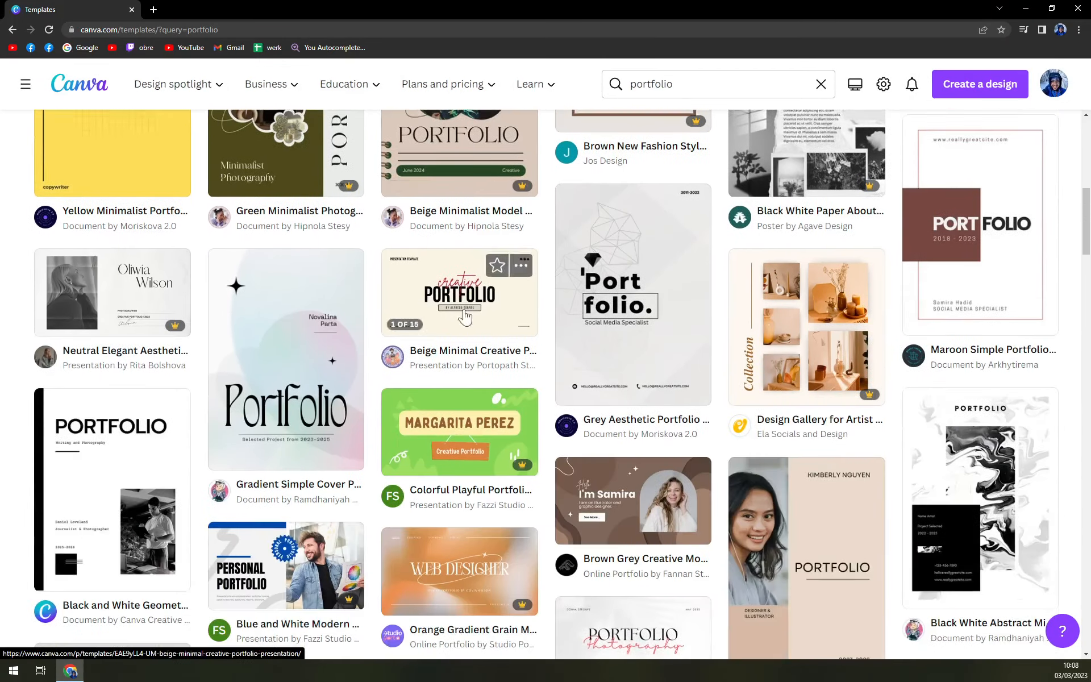
{"action": "scroll", "coordinate": [466, 461], "scroll_direction": "up", "scroll_amount": 9}
{"action": "scroll", "coordinate": [466, 461], "scroll_direction": "up", "scroll_amount": 5}
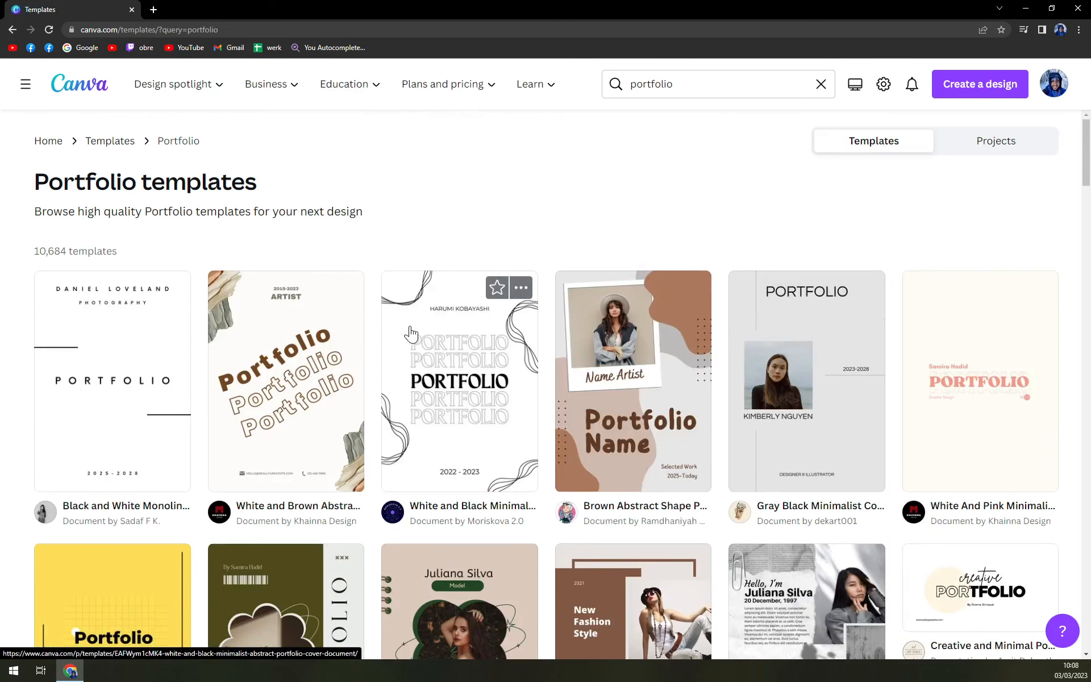
{"action": "scroll", "coordinate": [410, 334], "scroll_direction": "down", "scroll_amount": 5}
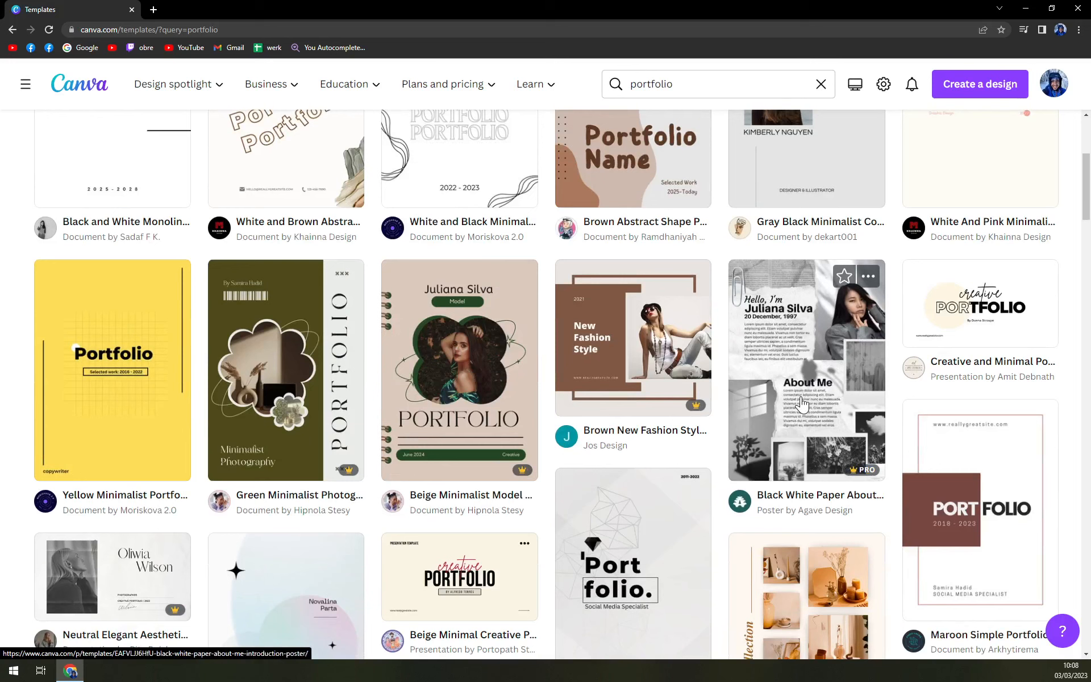
{"action": "scroll", "coordinate": [622, 392], "scroll_direction": "up", "scroll_amount": 1}
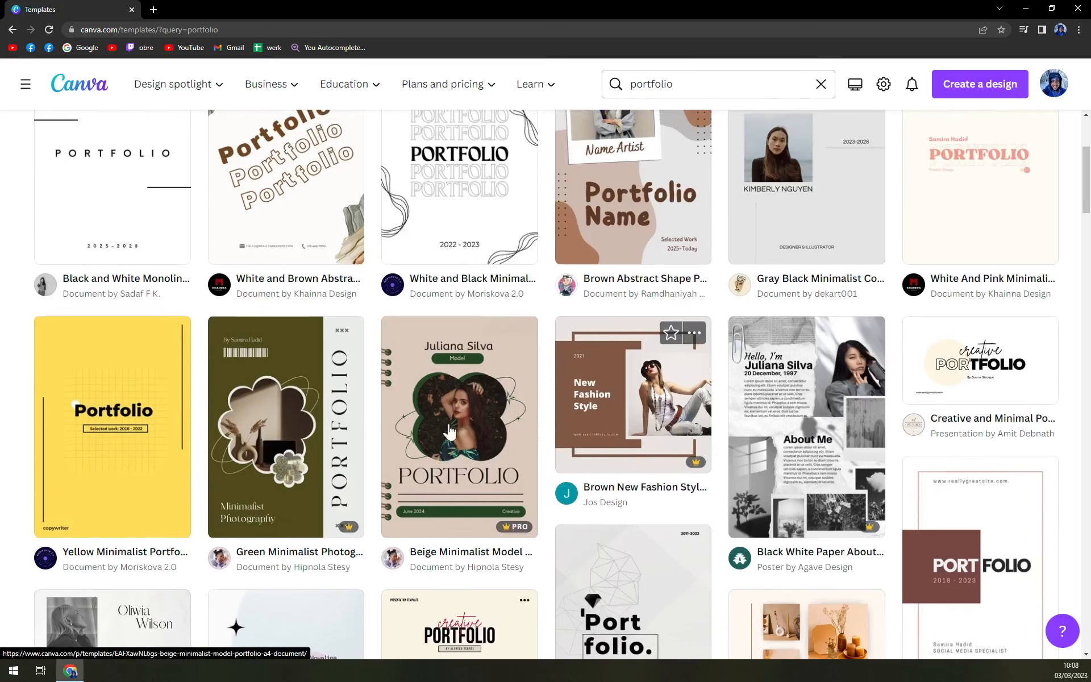
{"action": "scroll", "coordinate": [312, 404], "scroll_direction": "down", "scroll_amount": 6}
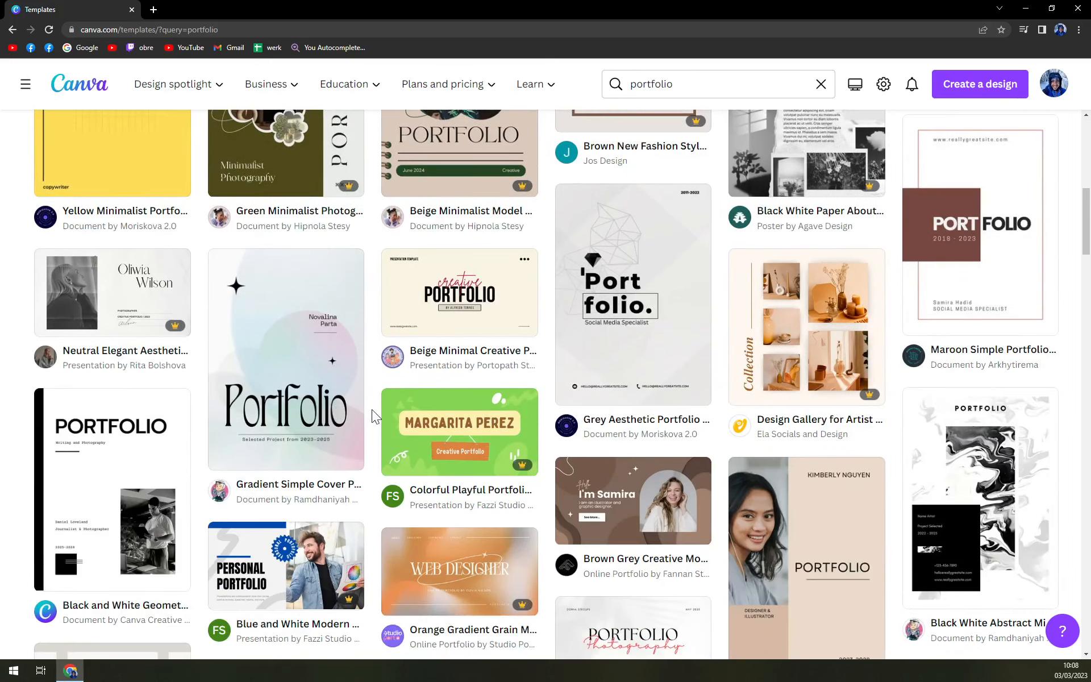
{"action": "scroll", "coordinate": [367, 407], "scroll_direction": "up", "scroll_amount": 10}
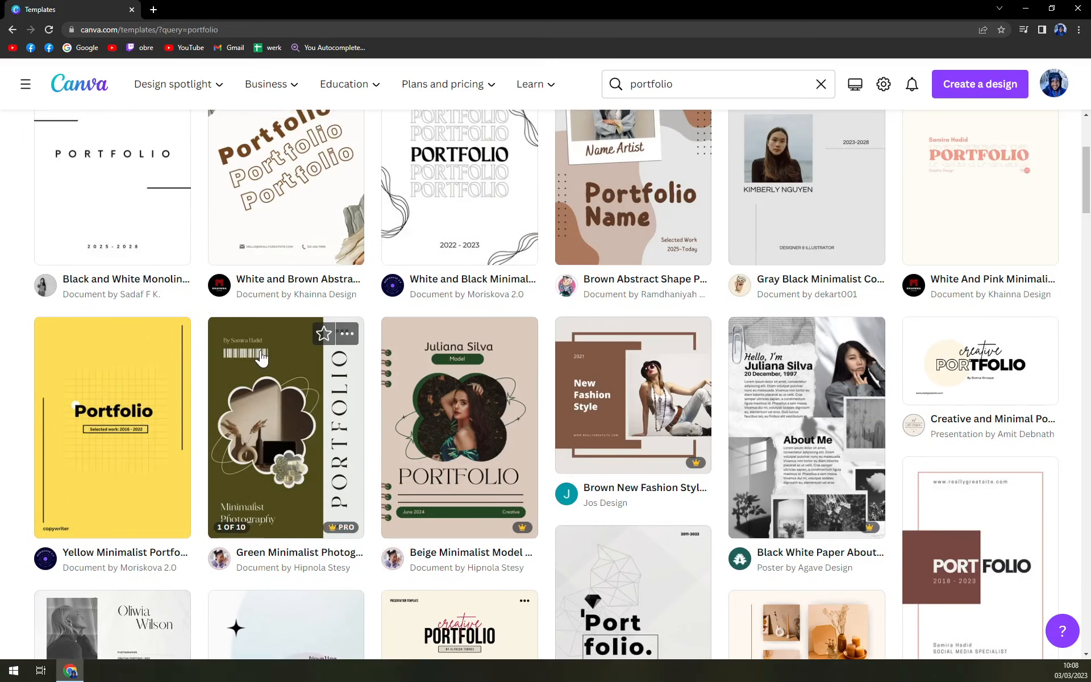
{"action": "scroll", "coordinate": [282, 360], "scroll_direction": "down", "scroll_amount": 5}
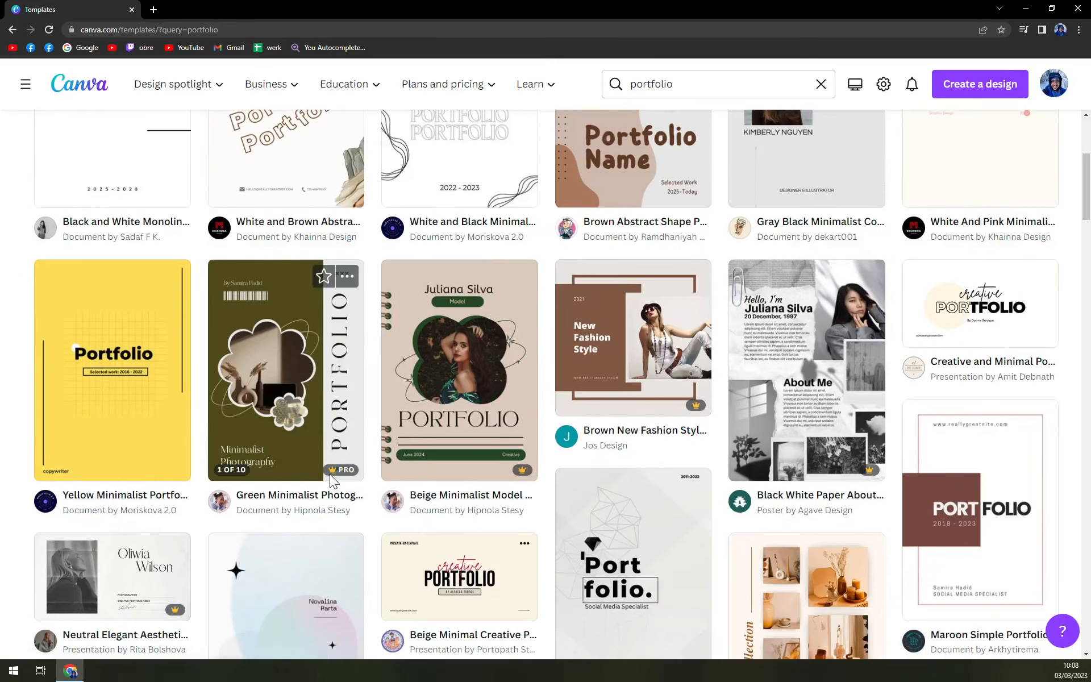
{"action": "mouse_move", "coordinate": [332, 470]}
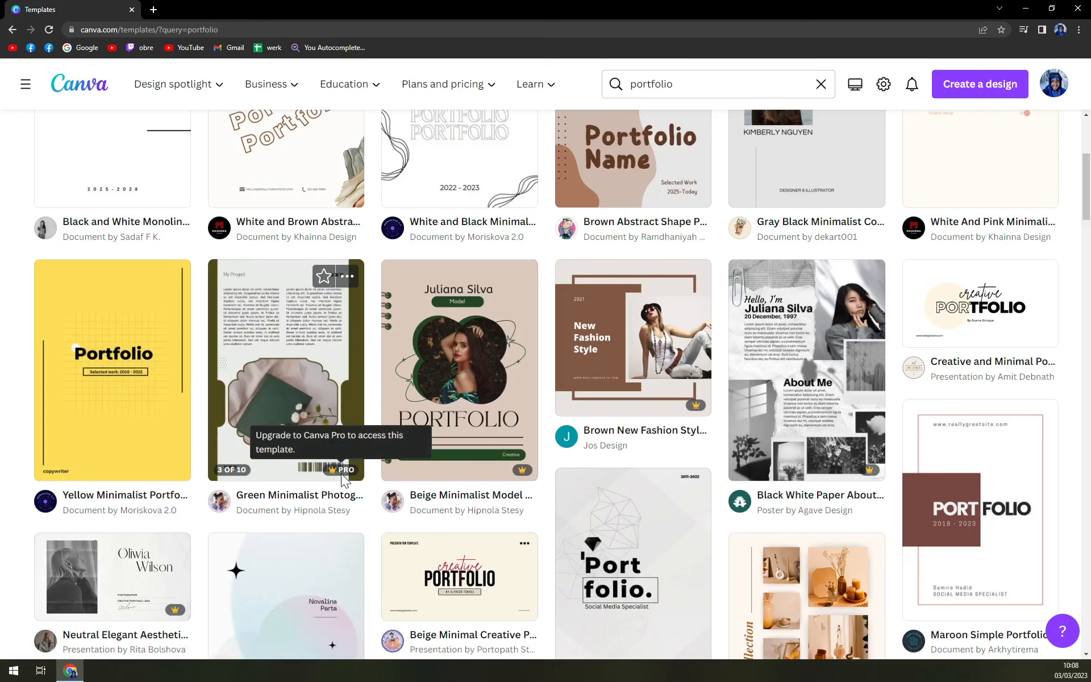
{"action": "scroll", "coordinate": [631, 413], "scroll_direction": "down", "scroll_amount": 1}
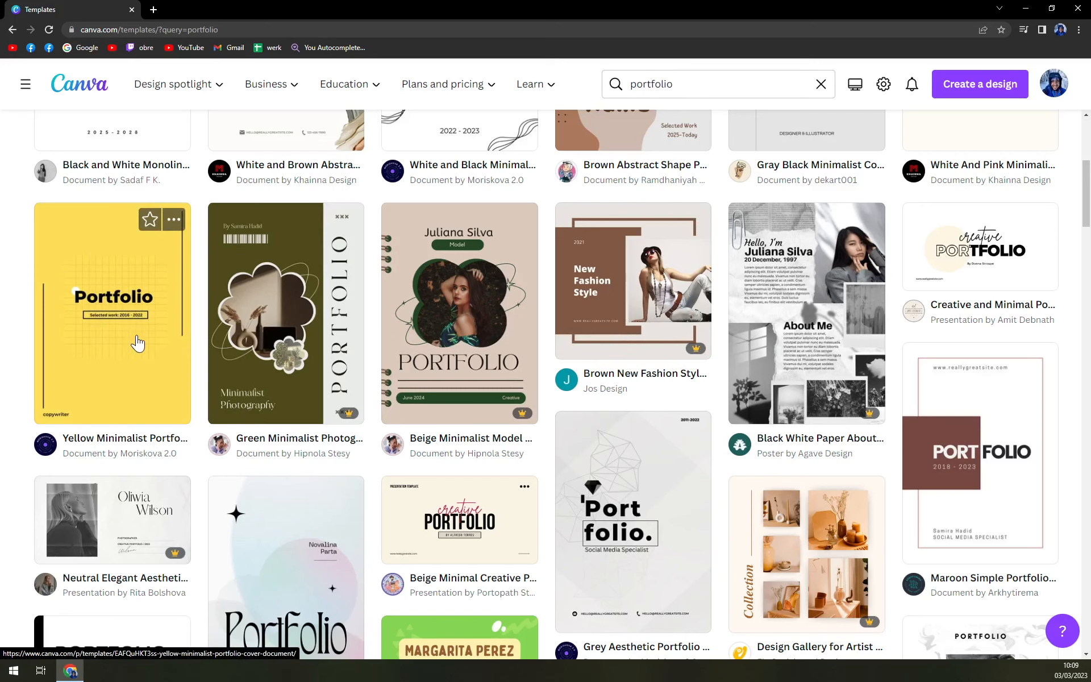
{"action": "scroll", "coordinate": [138, 343], "scroll_direction": "down", "scroll_amount": 6}
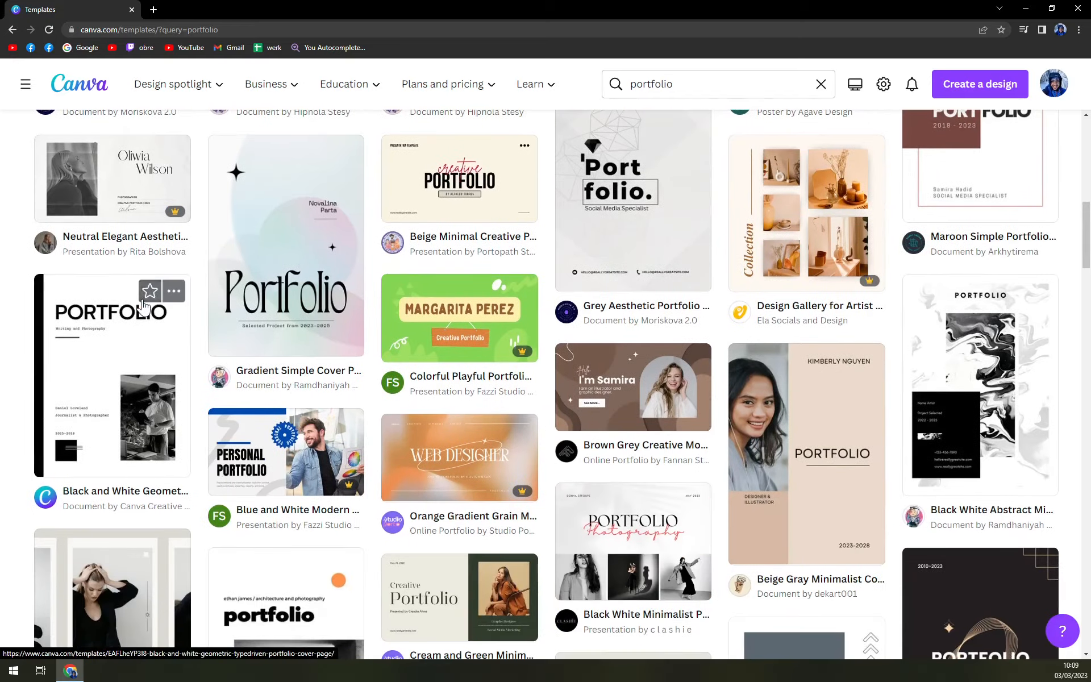
Open the Gradient Simple Cover Portfolio Document template and customise it
{"action": "left_click", "coordinate": [303, 271]}
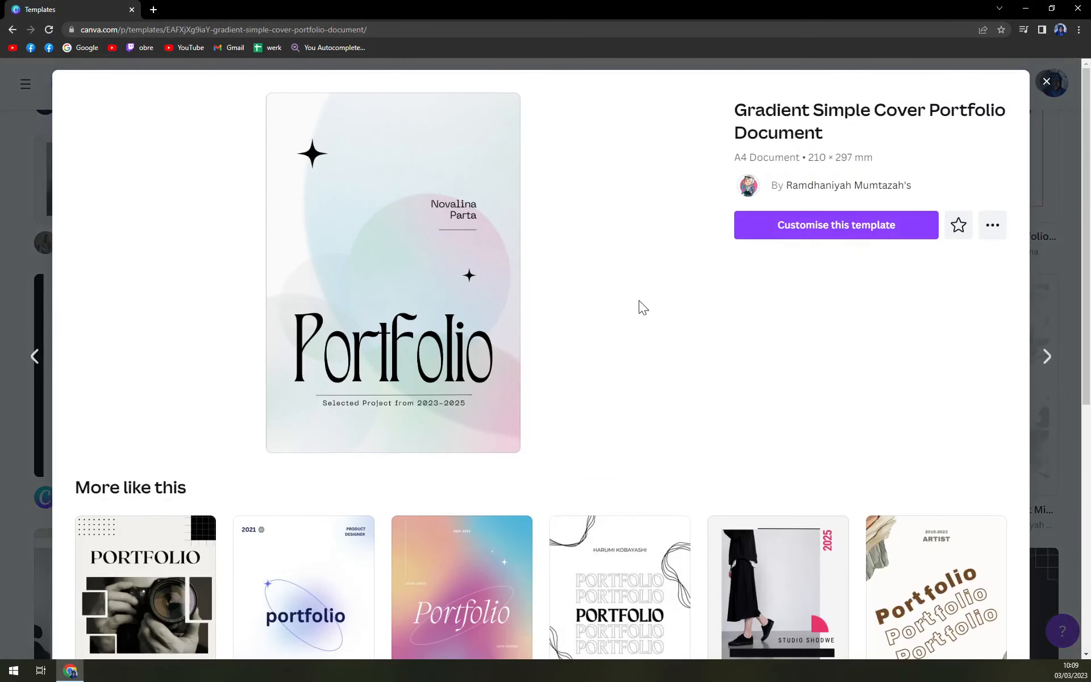
{"action": "scroll", "coordinate": [646, 333], "scroll_direction": "down", "scroll_amount": 4}
{"action": "scroll", "coordinate": [645, 334], "scroll_direction": "up", "scroll_amount": 4}
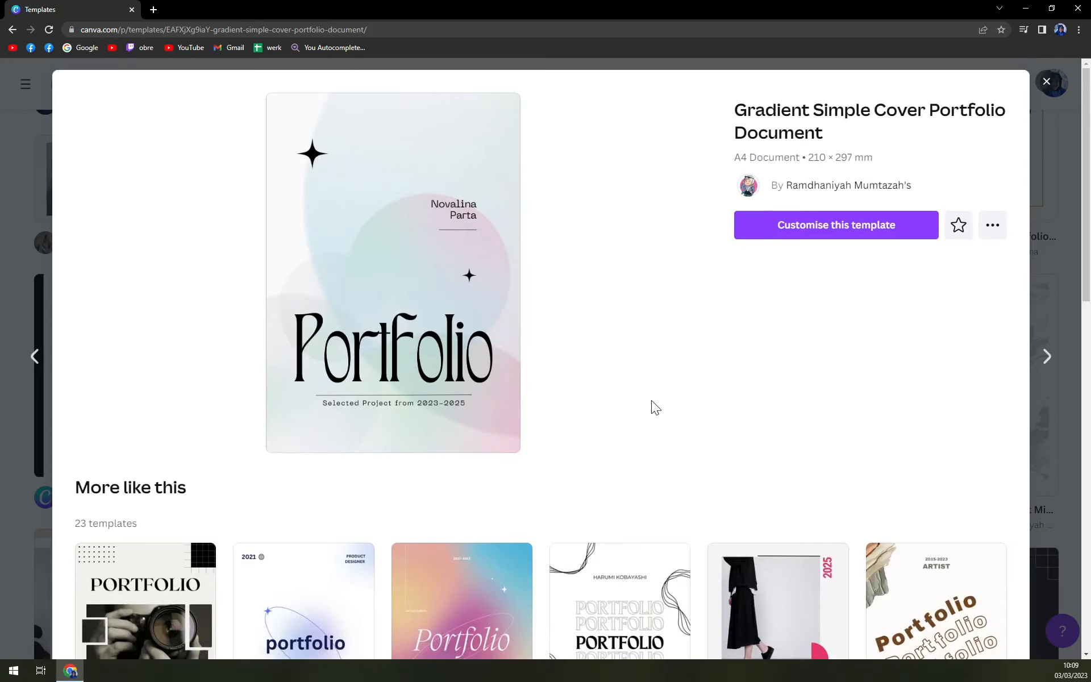
{"action": "left_click", "coordinate": [872, 232]}
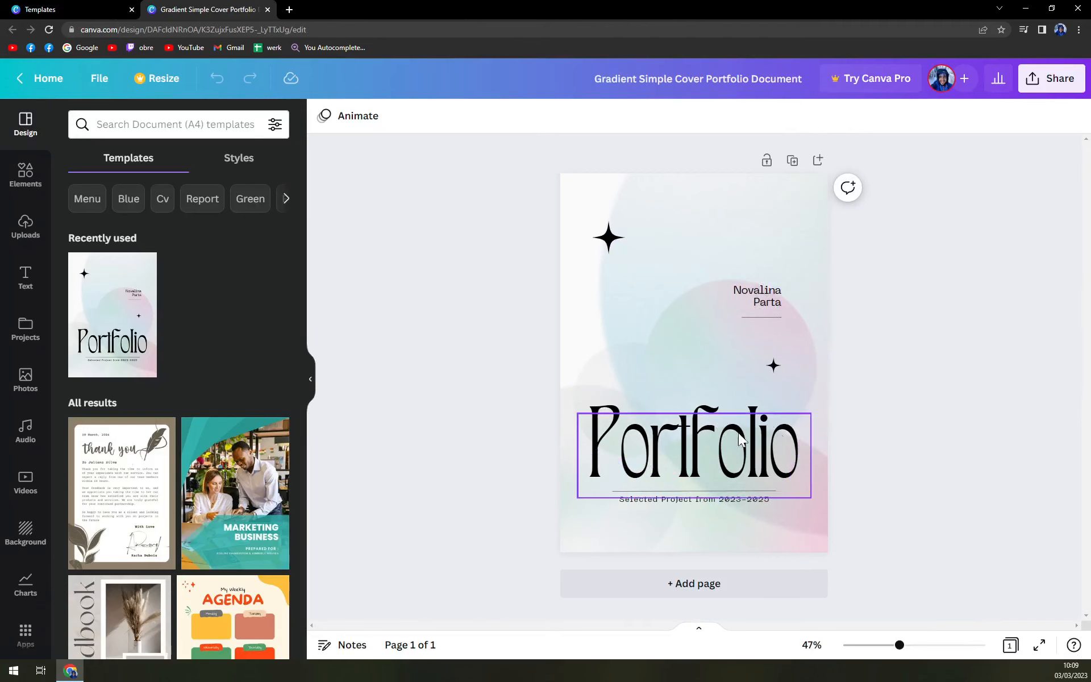
Add a second blank page below the cover page
{"action": "left_click", "coordinate": [700, 585]}
{"action": "scroll", "coordinate": [707, 565], "scroll_direction": "up", "scroll_amount": 5}
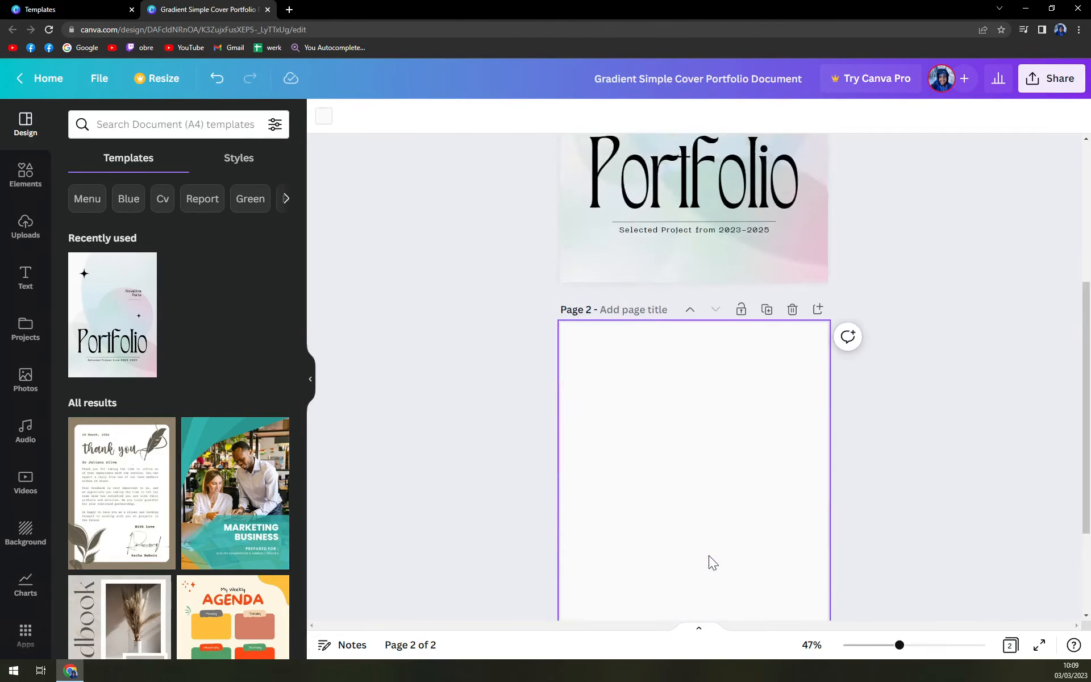
{"action": "scroll", "coordinate": [680, 310], "scroll_direction": "up", "scroll_amount": 2}
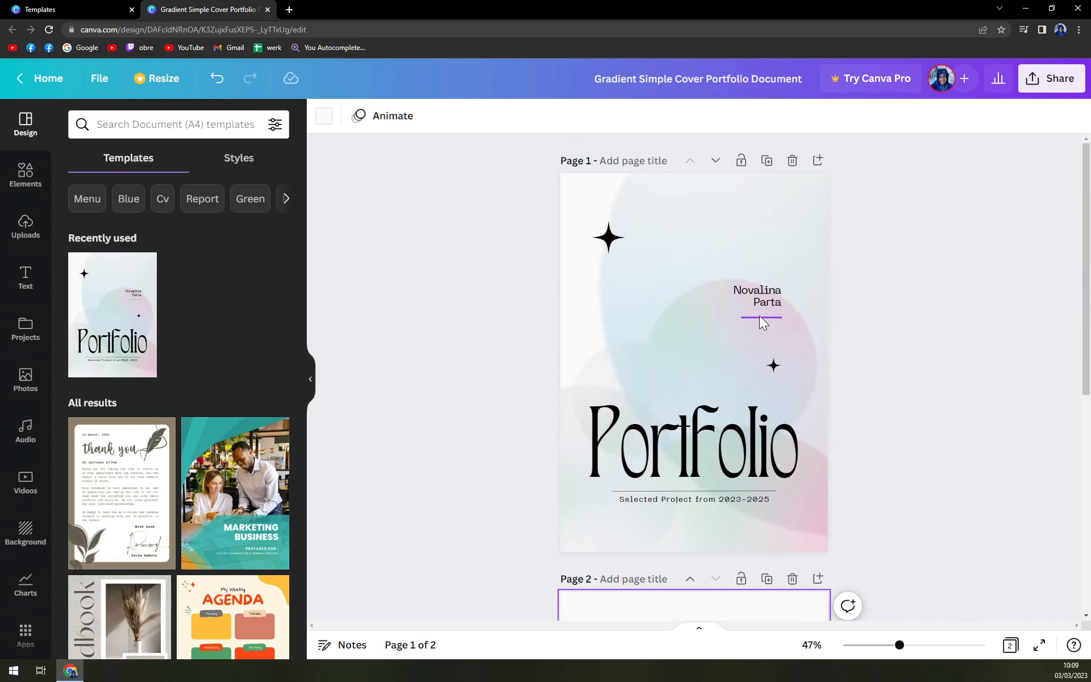
Replace the two-line name text on the cover with Hello Youtube
{"action": "left_click", "coordinate": [756, 298]}
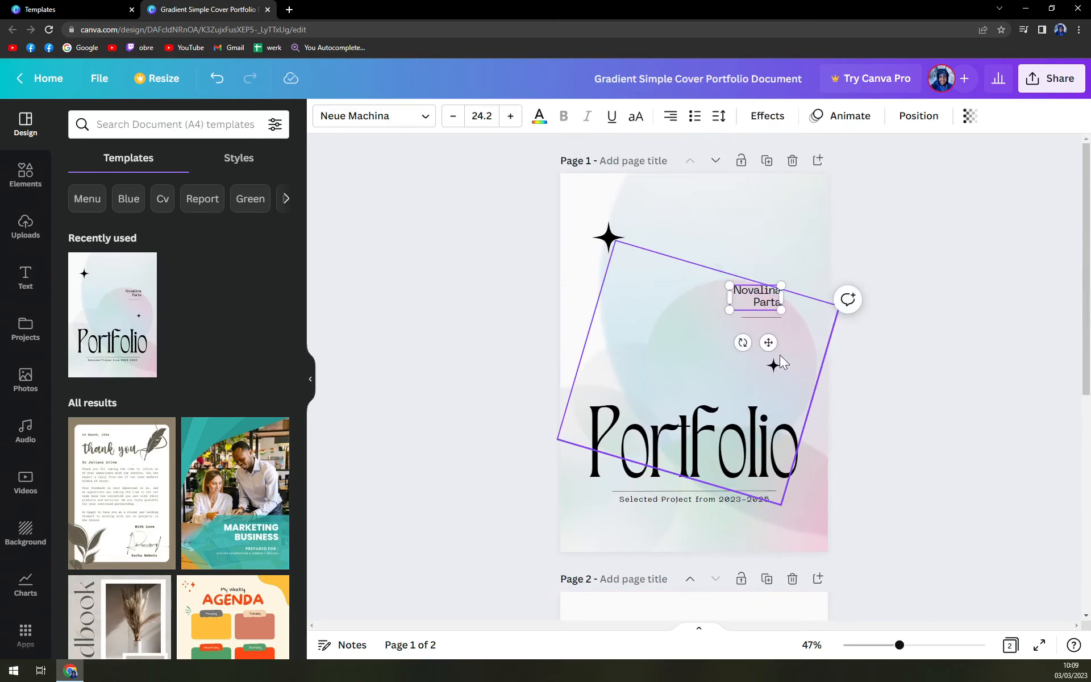
{"action": "double_click", "coordinate": [769, 294]}
{"action": "triple_click", "coordinate": [768, 301]}
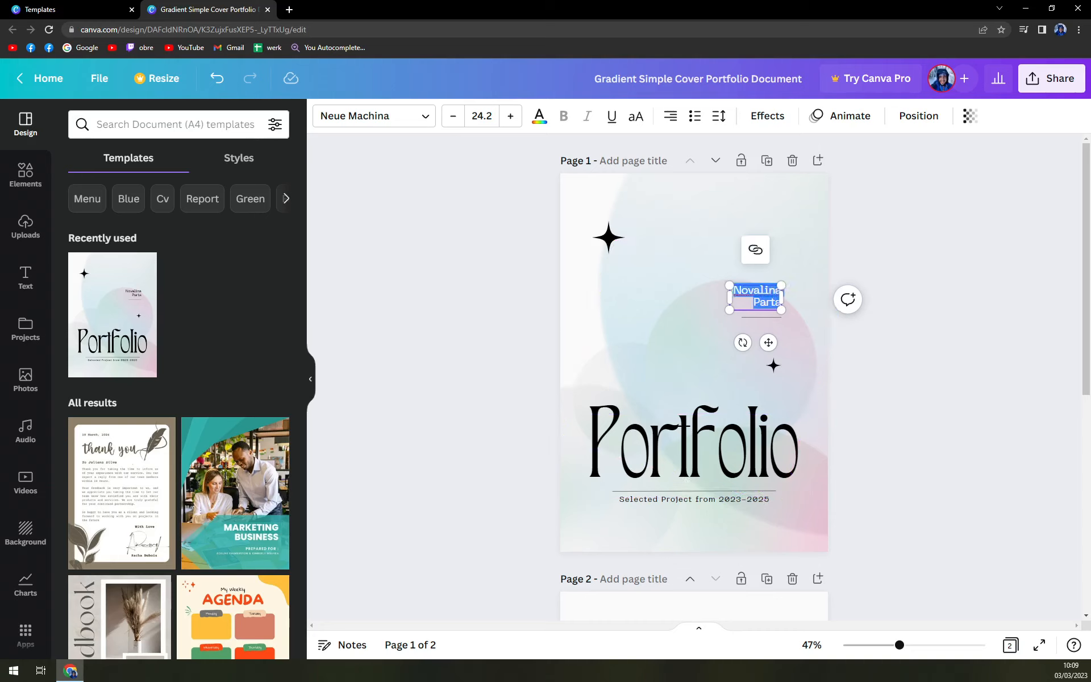
{"action": "type", "text": "Hello Youtube"}
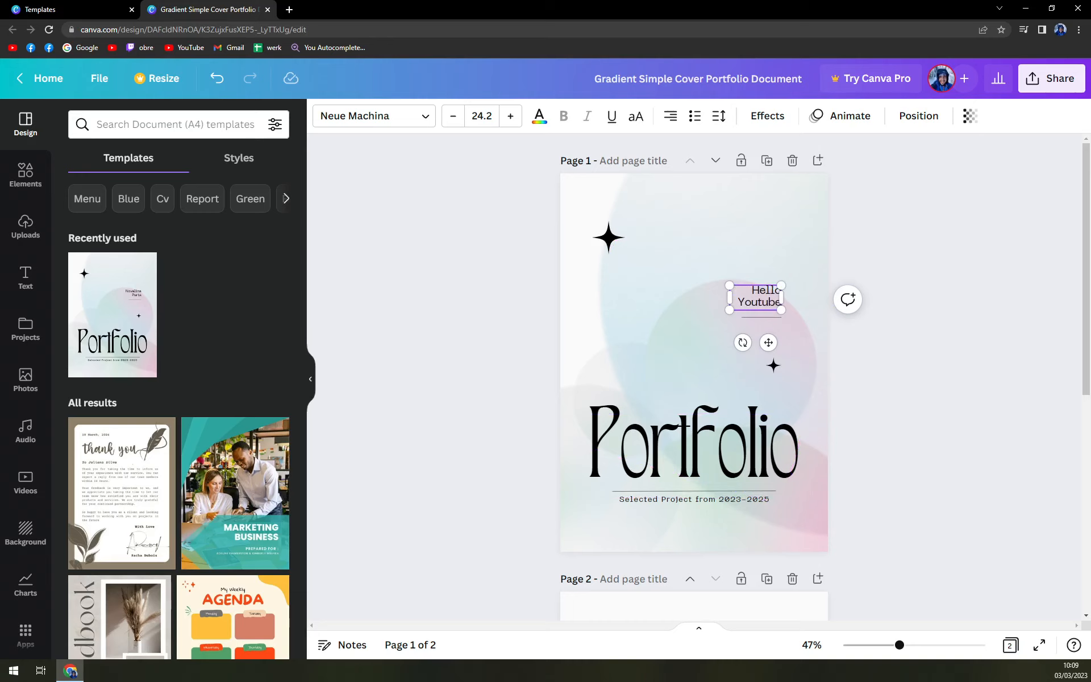
{"action": "left_click", "coordinate": [965, 410]}
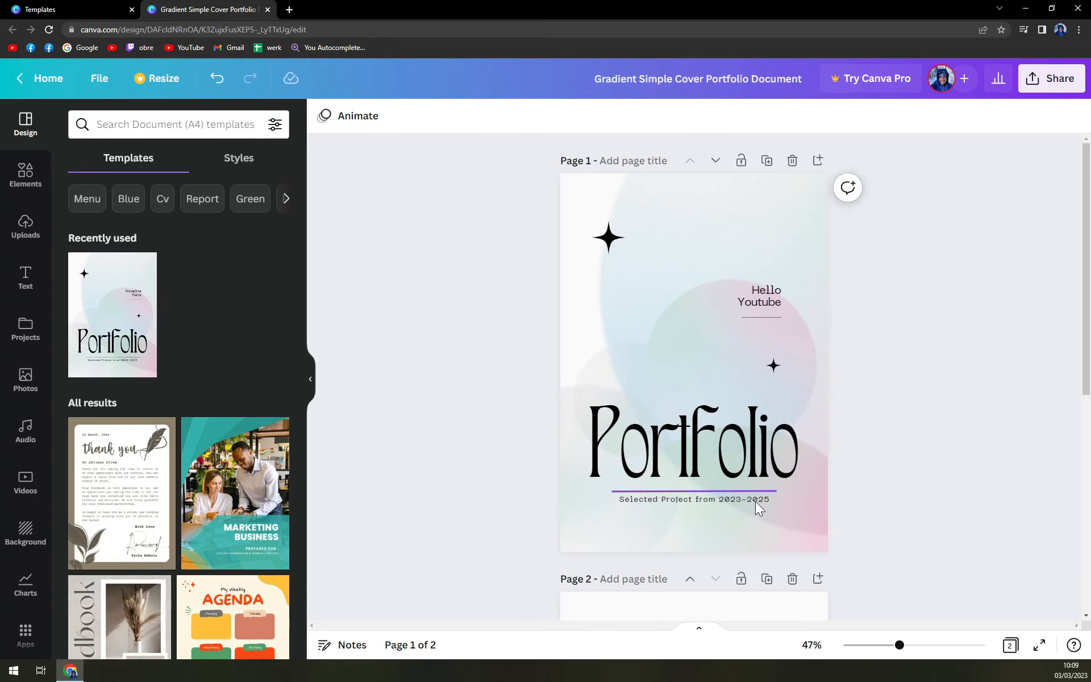
{"action": "scroll", "coordinate": [925, 511], "scroll_direction": "down", "scroll_amount": 3}
{"action": "scroll", "coordinate": [921, 414], "scroll_direction": "up", "scroll_amount": 3}
{"action": "scroll", "coordinate": [898, 397], "scroll_direction": "down", "scroll_amount": 7}
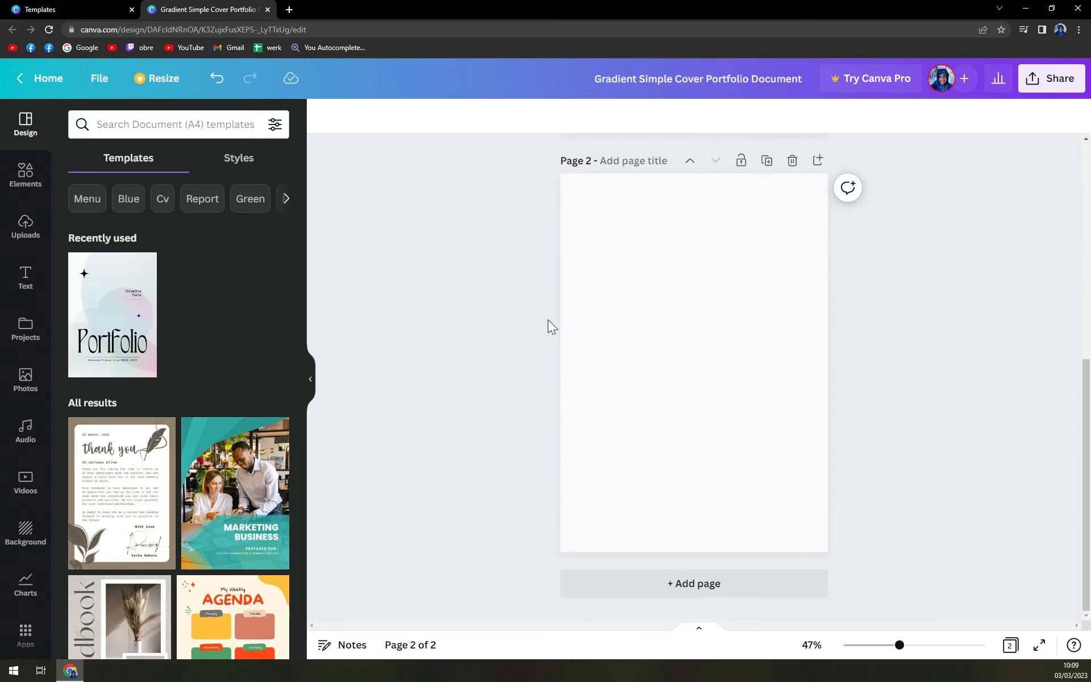
{"action": "scroll", "coordinate": [672, 313], "scroll_direction": "up", "scroll_amount": 2}
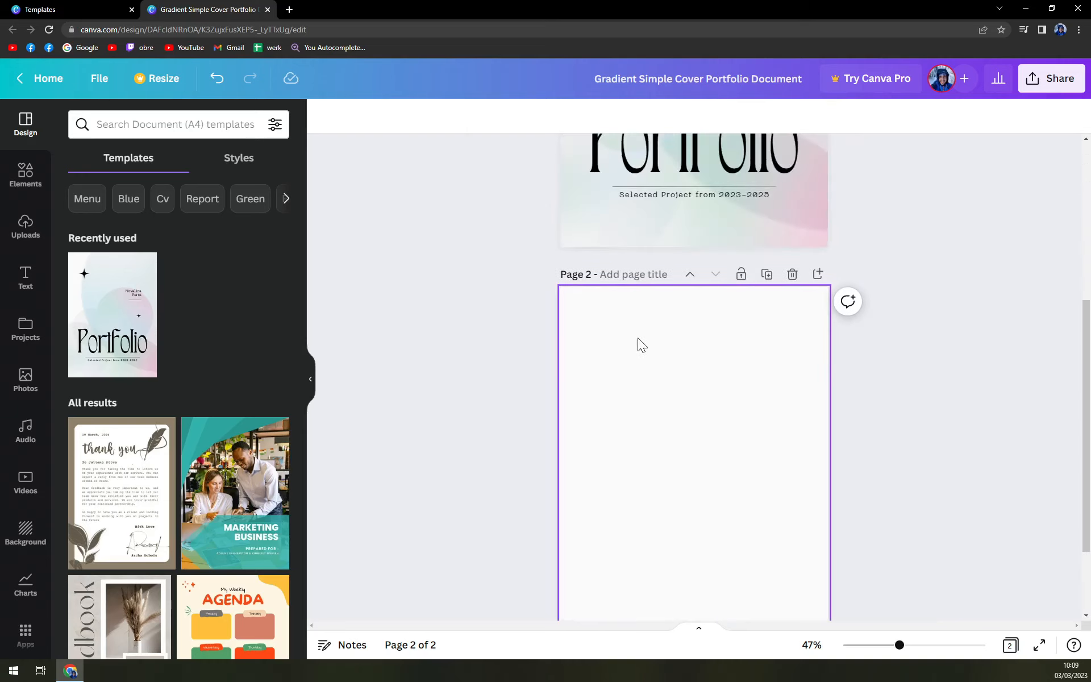
{"action": "scroll", "coordinate": [673, 348], "scroll_direction": "down", "scroll_amount": 1}
{"action": "left_click", "coordinate": [669, 352]}
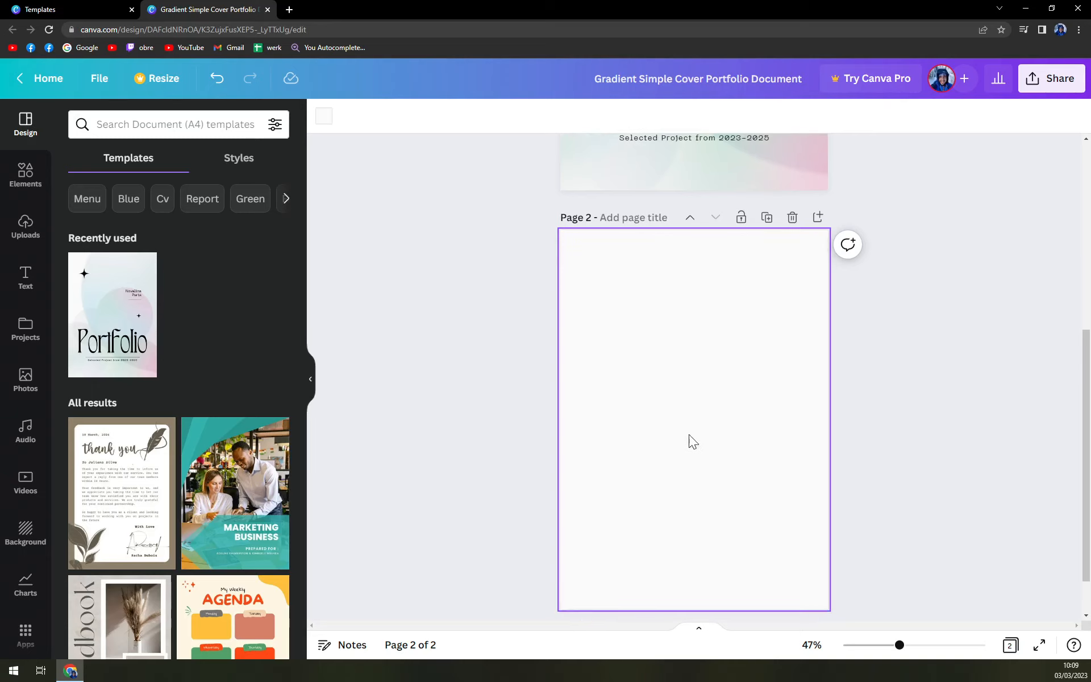
{"action": "left_click", "coordinate": [324, 117]}
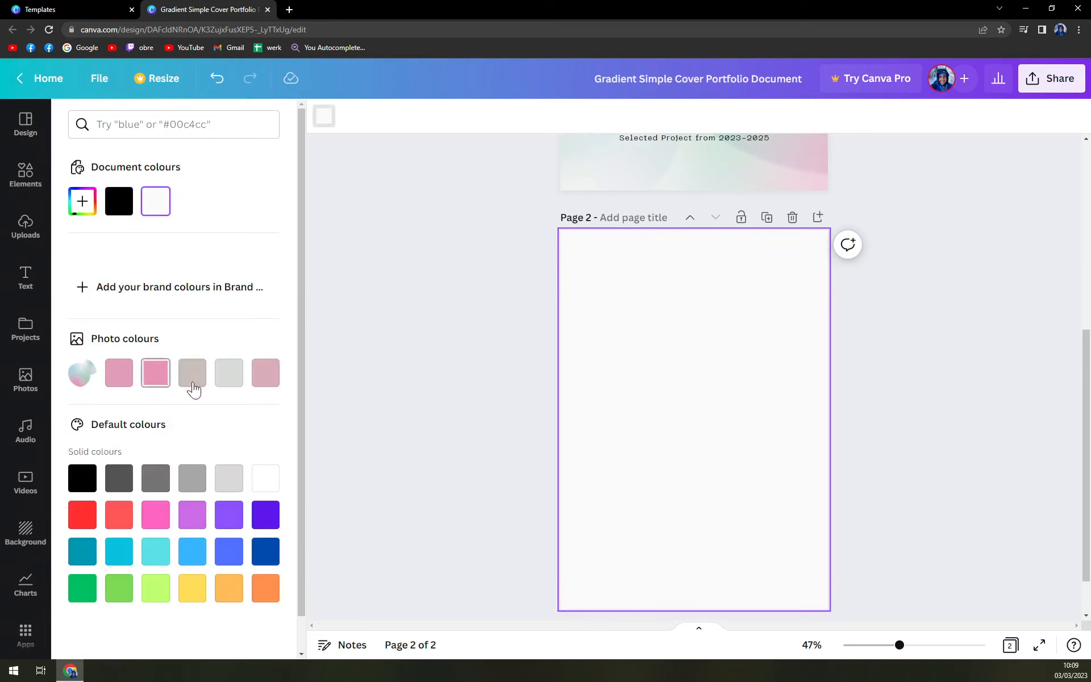
{"action": "scroll", "coordinate": [642, 361], "scroll_direction": "up", "scroll_amount": 3}
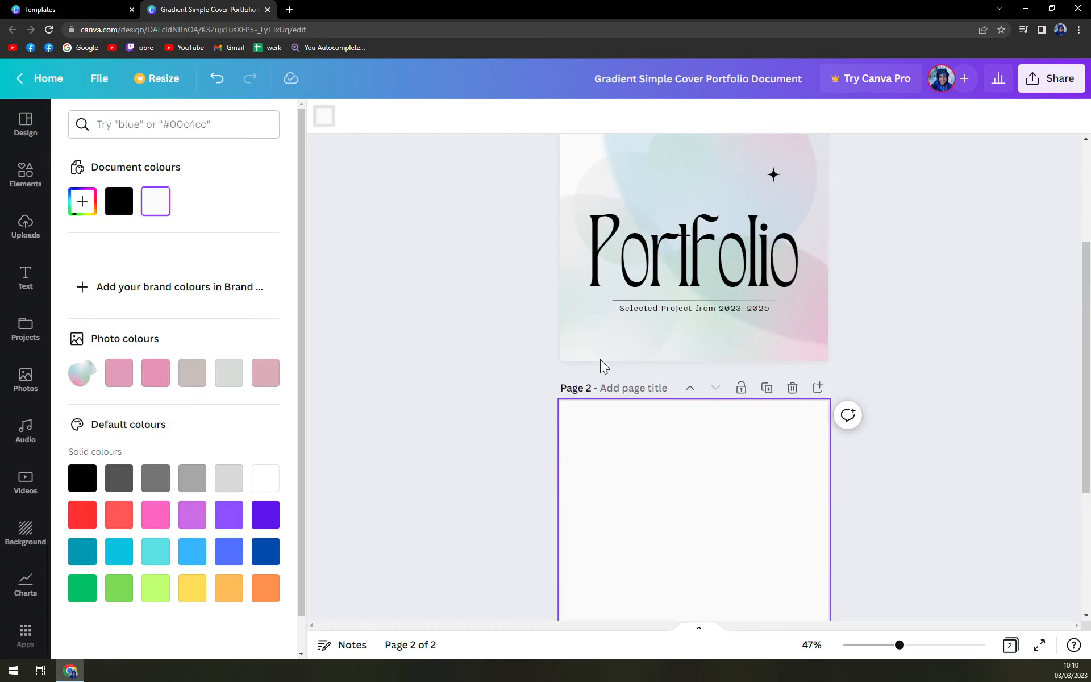
{"action": "scroll", "coordinate": [670, 272], "scroll_direction": "up", "scroll_amount": 3}
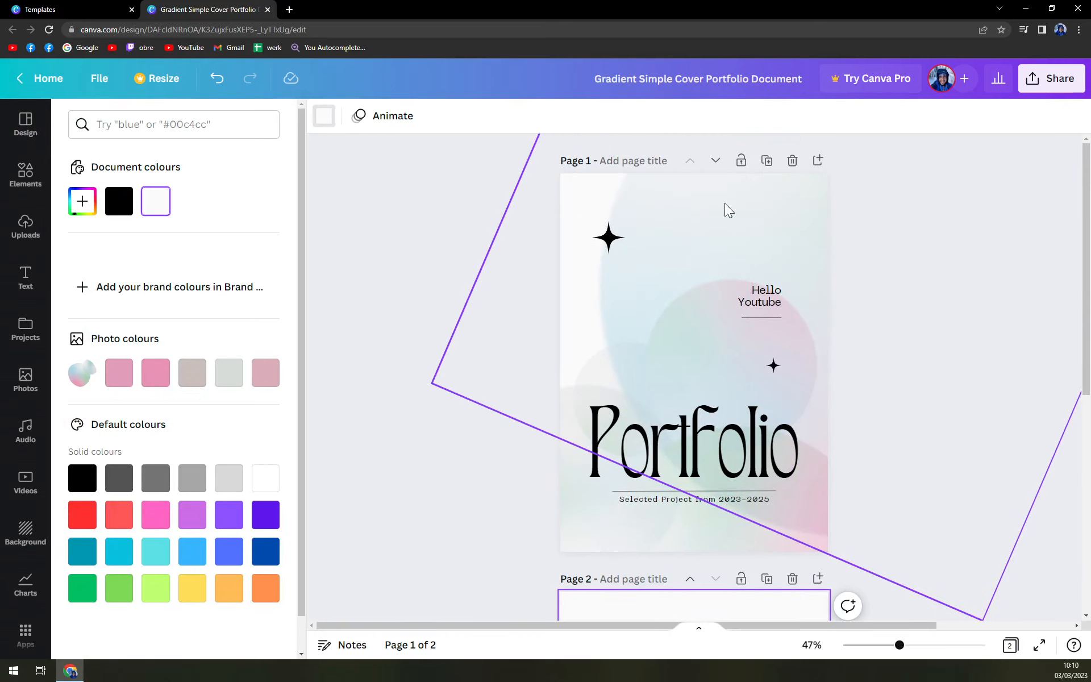
{"action": "left_click", "coordinate": [725, 202]}
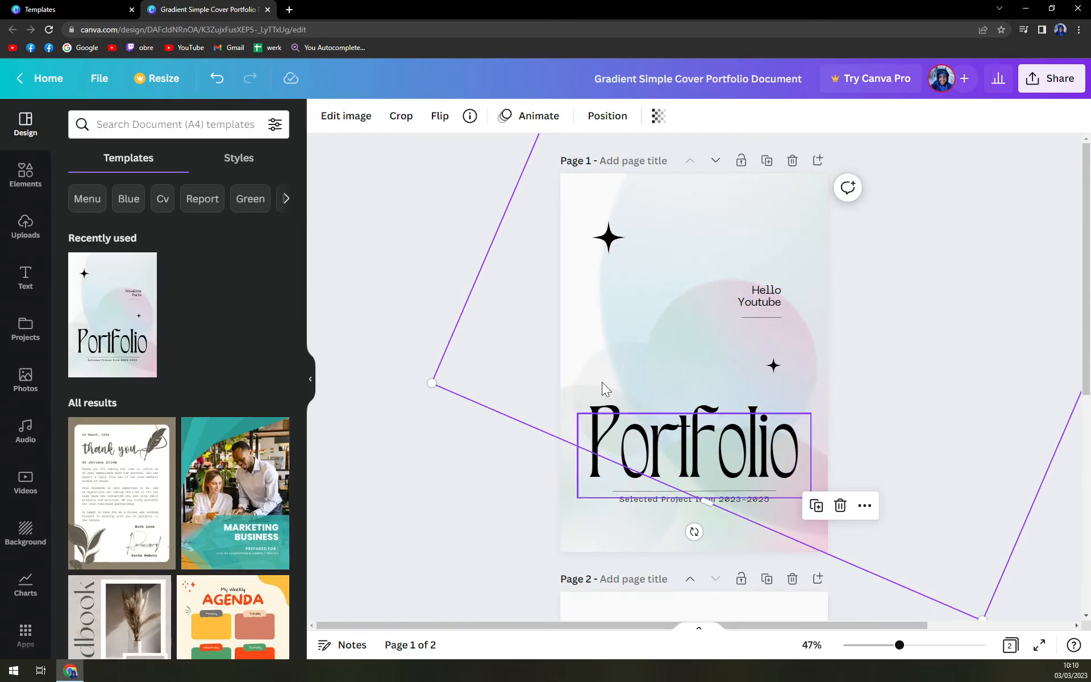
Set the second page's background to the light grey photo colour
{"action": "scroll", "coordinate": [601, 381], "scroll_direction": "down", "scroll_amount": 4}
{"action": "left_click", "coordinate": [587, 473]}
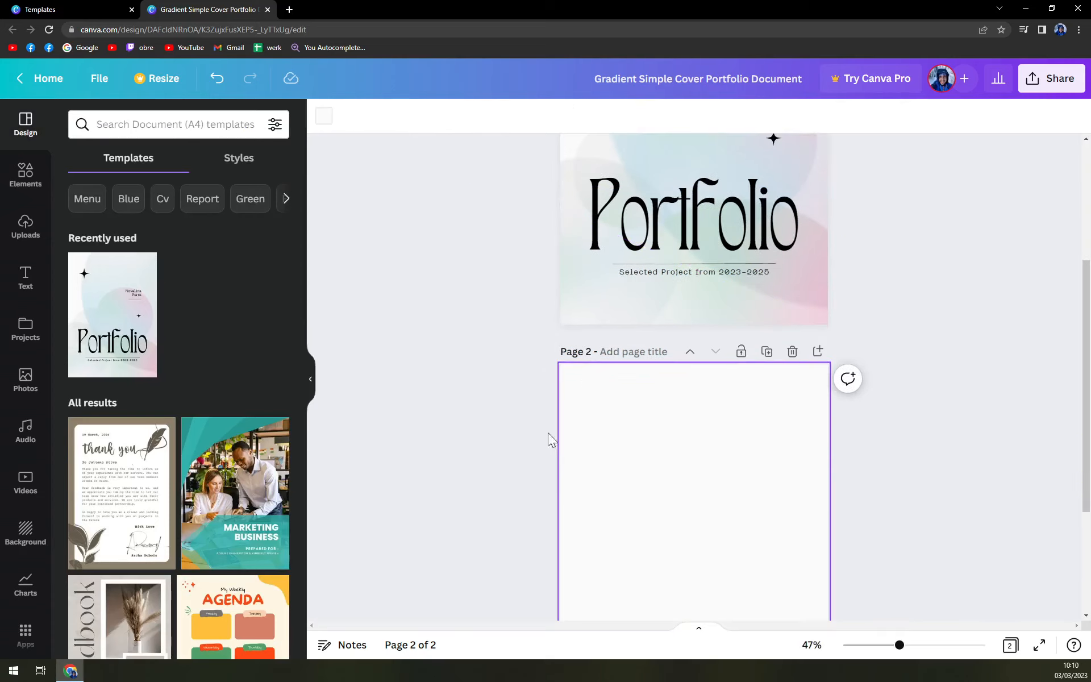
{"action": "left_click", "coordinate": [333, 117]}
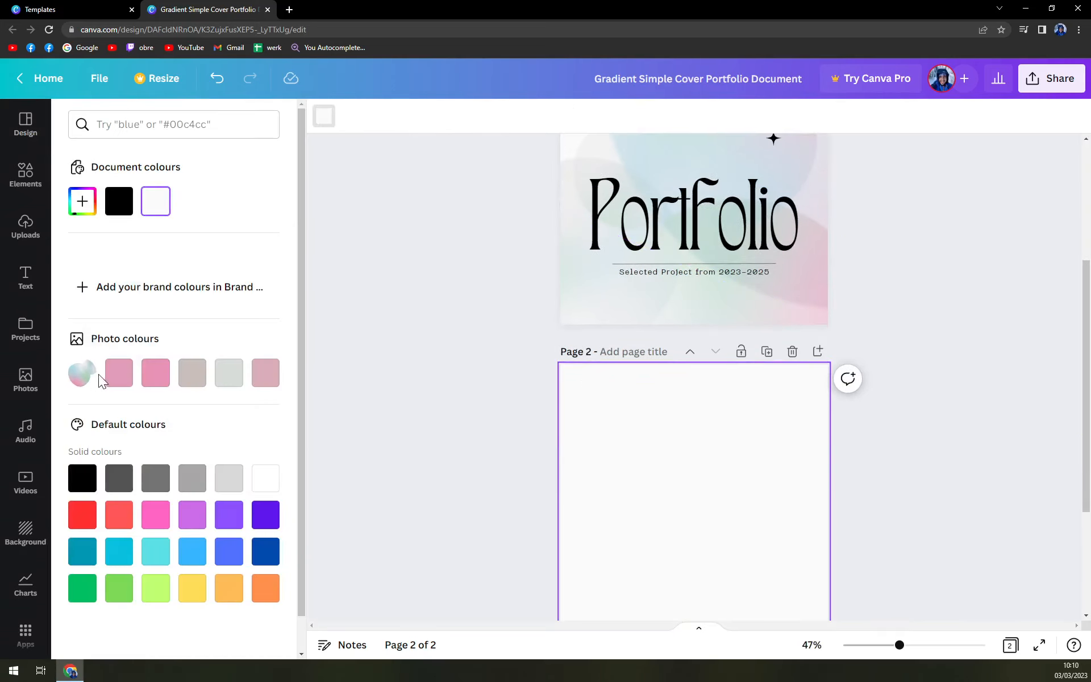
{"action": "scroll", "coordinate": [97, 374], "scroll_direction": "down", "scroll_amount": 1}
{"action": "left_click", "coordinate": [265, 336]}
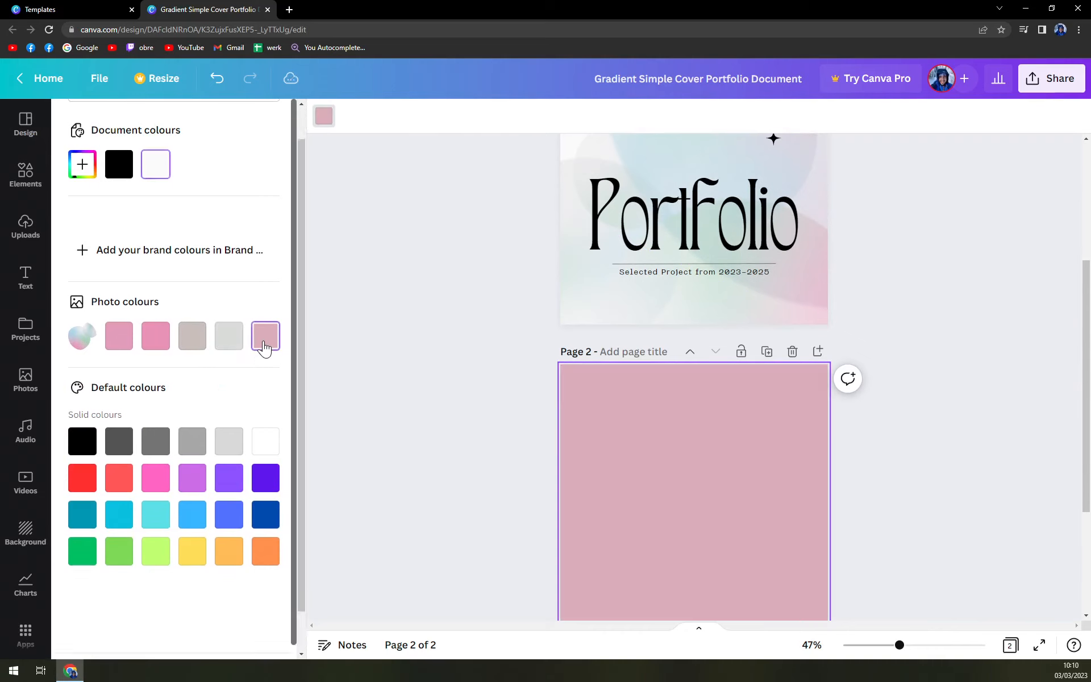
{"action": "left_click", "coordinate": [119, 329]}
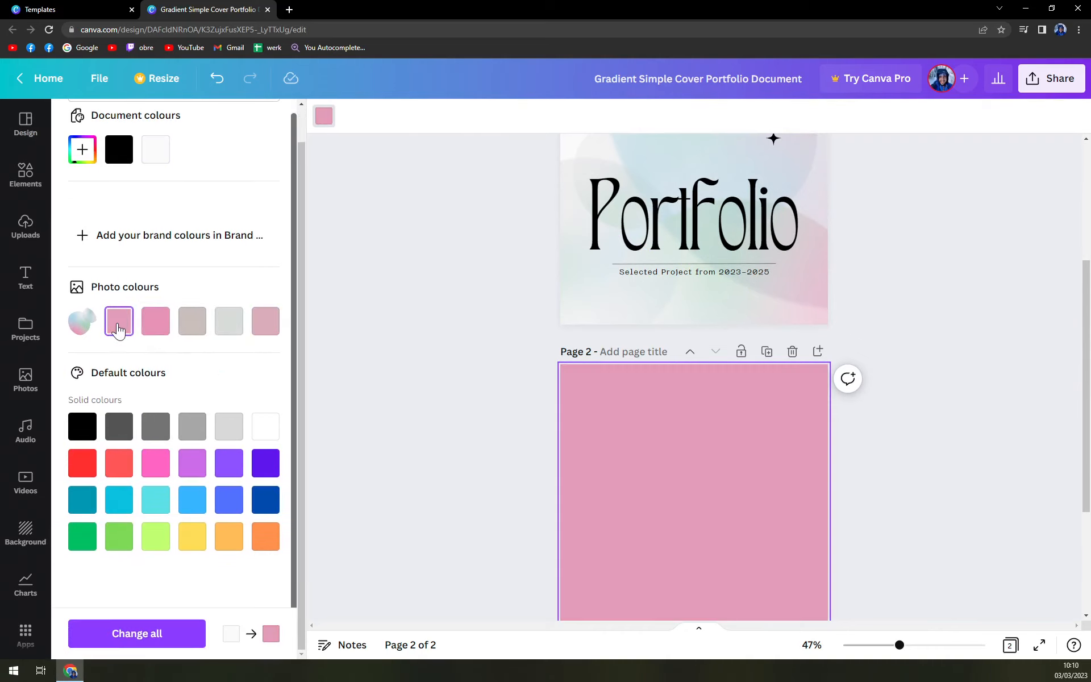
{"action": "left_click", "coordinate": [229, 331]}
{"action": "scroll", "coordinate": [849, 414], "scroll_direction": "down", "scroll_amount": 3}
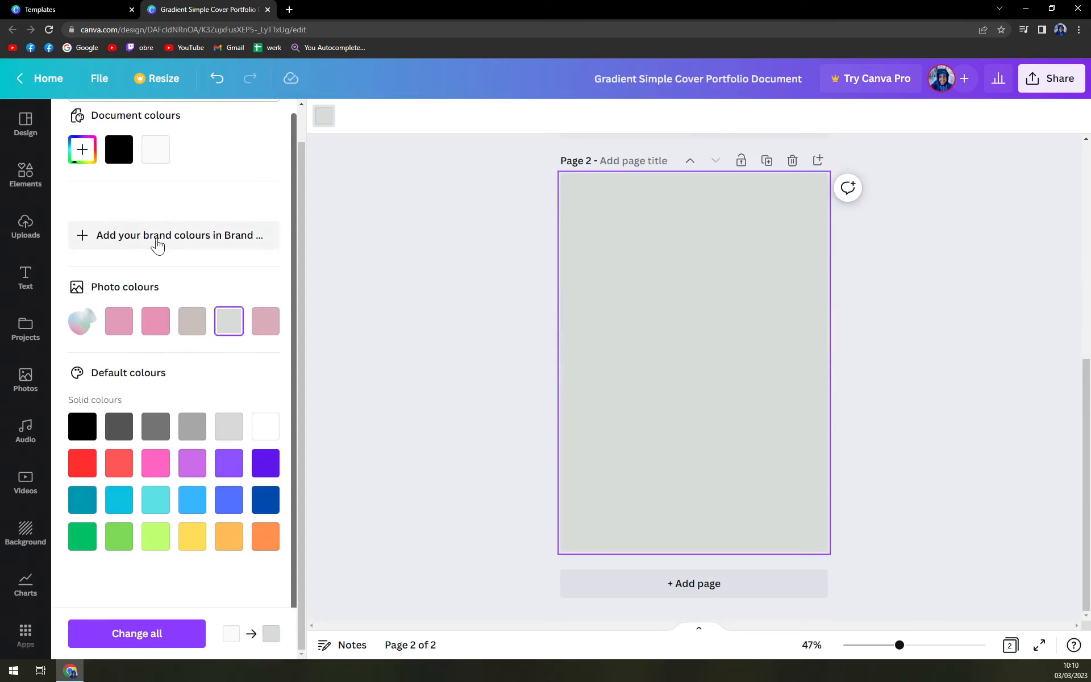
{"action": "left_click", "coordinate": [394, 243]}
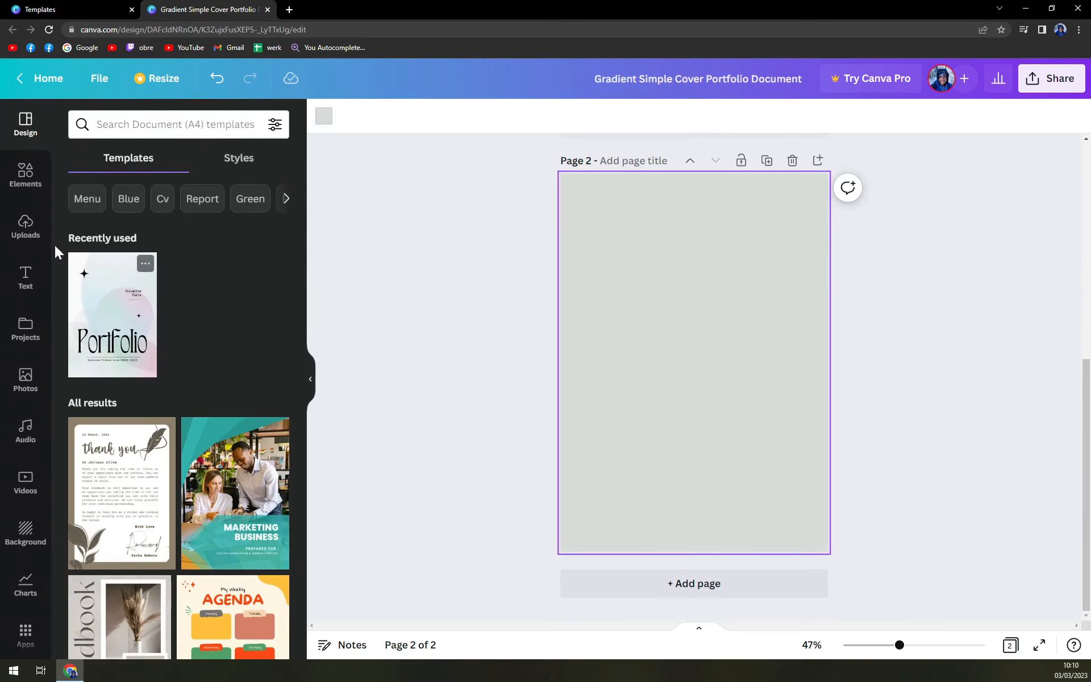
Add a heading to page 2 and replace its text with Photoshoot - Malorca 2022
{"action": "left_click", "coordinate": [27, 276]}
{"action": "left_click", "coordinate": [117, 244]}
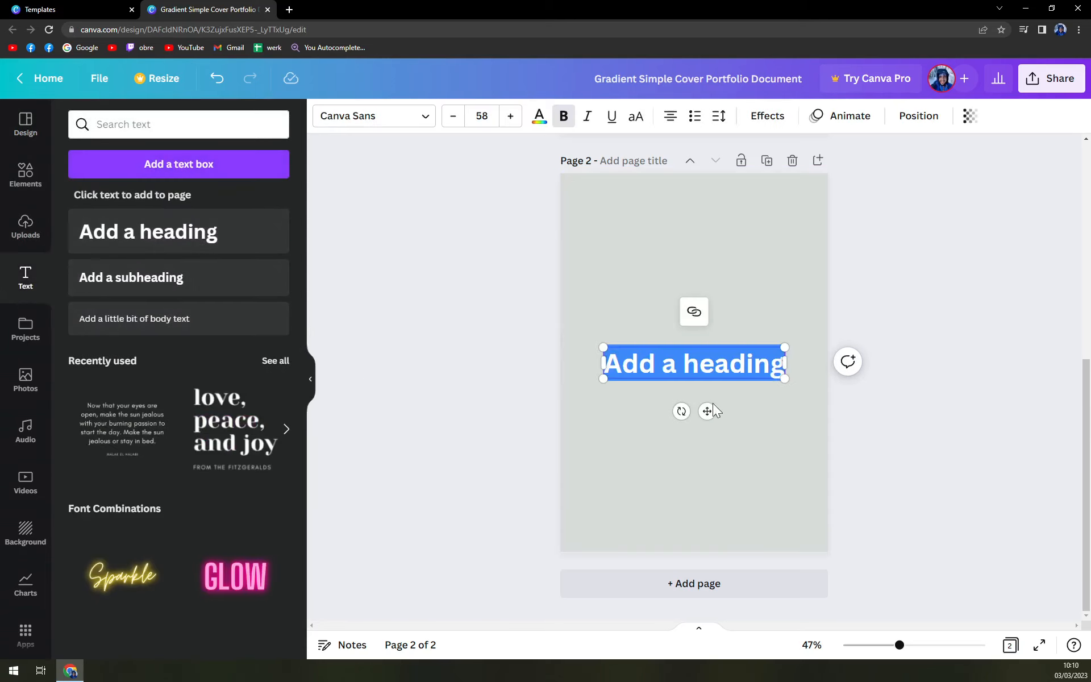
{"action": "double_click", "coordinate": [671, 363]}
{"action": "left_click", "coordinate": [942, 397]}
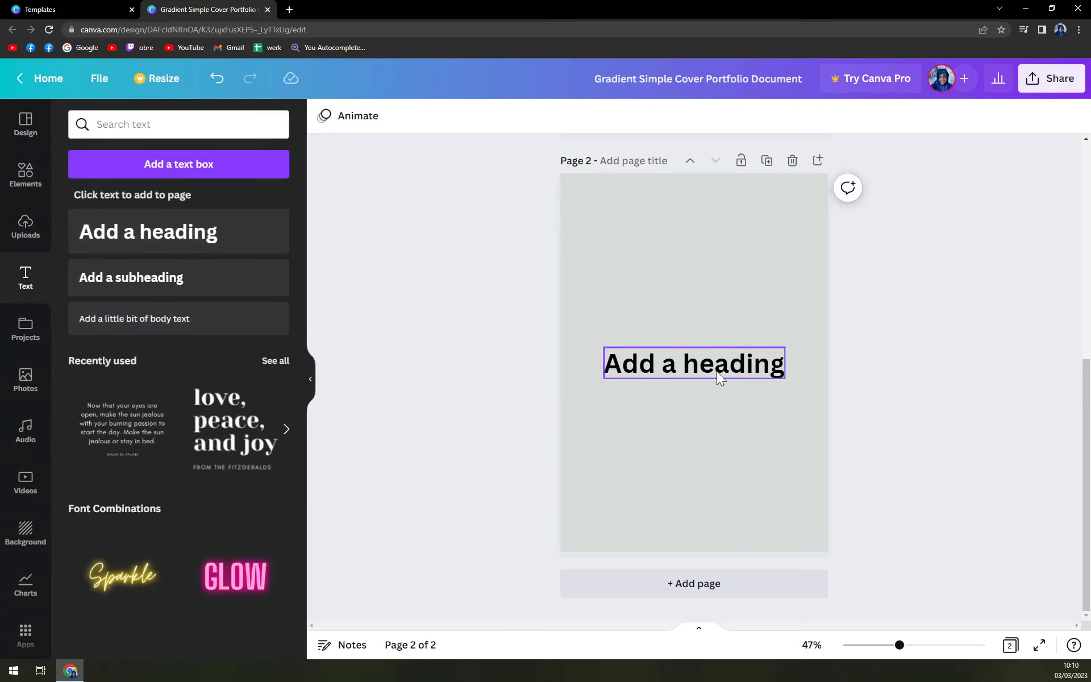
{"action": "double_click", "coordinate": [717, 371]}
{"action": "type", "text": "Photo"}
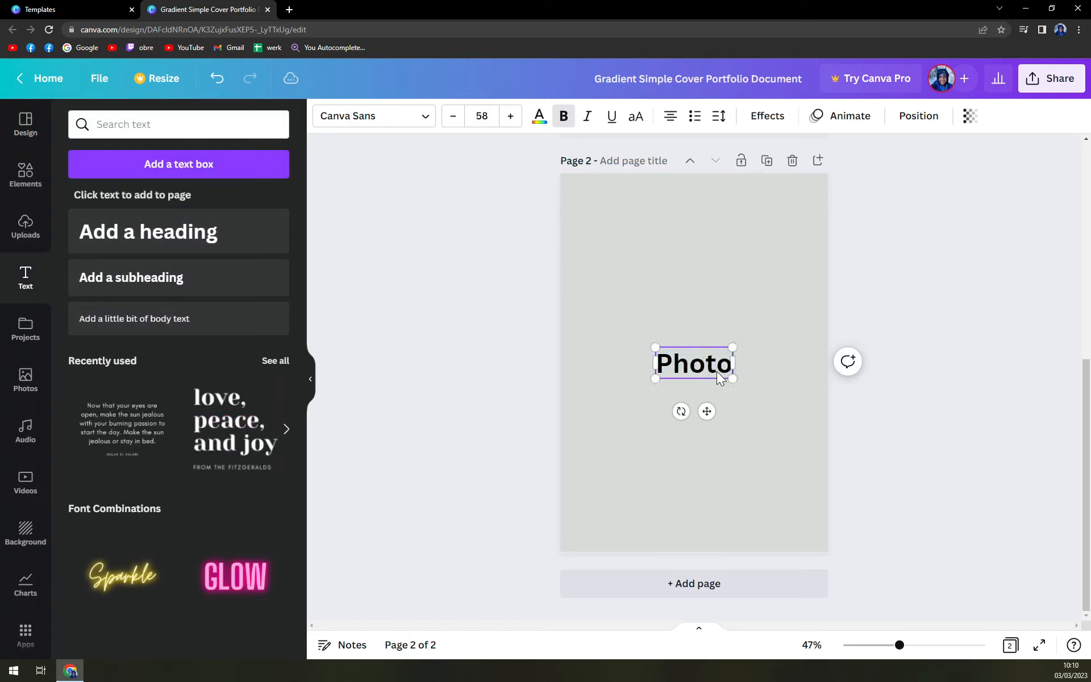
{"action": "type", "text": "shoot o"}
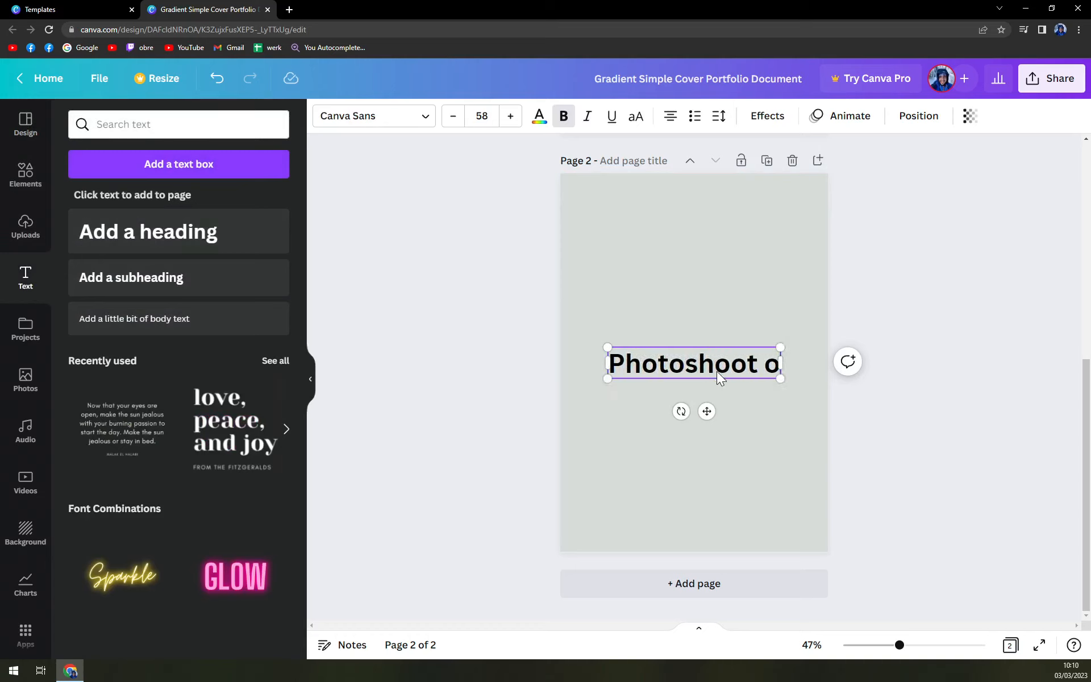
{"action": "key", "text": "BackSpace"}
{"action": "type", "text": "- M"}
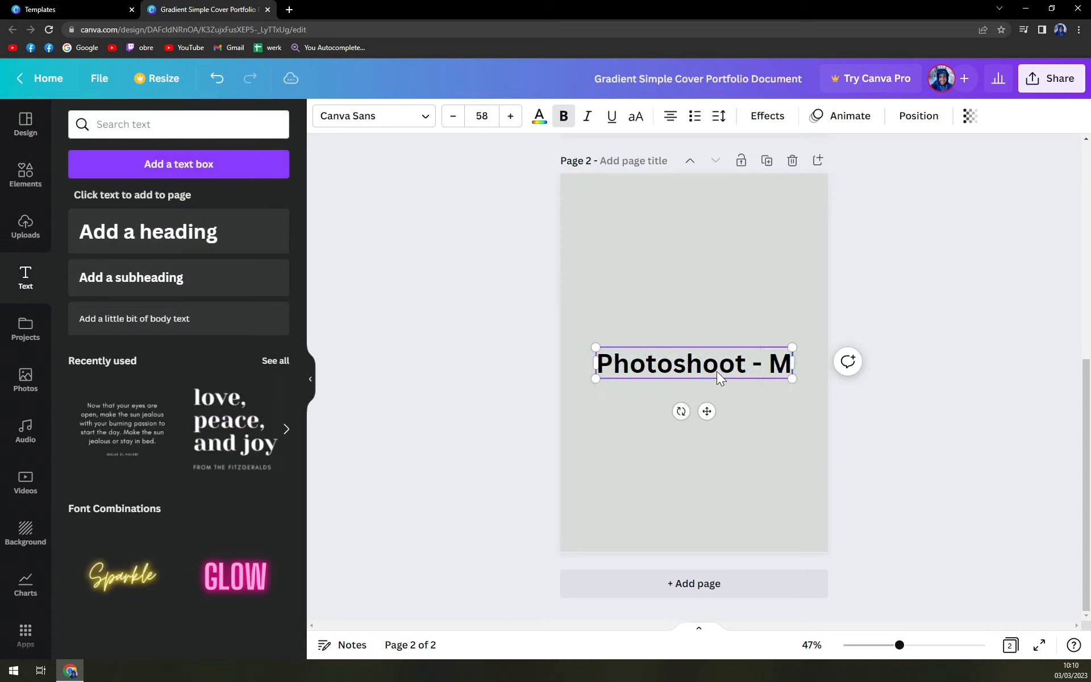
{"action": "type", "text": "alorca 2022"}
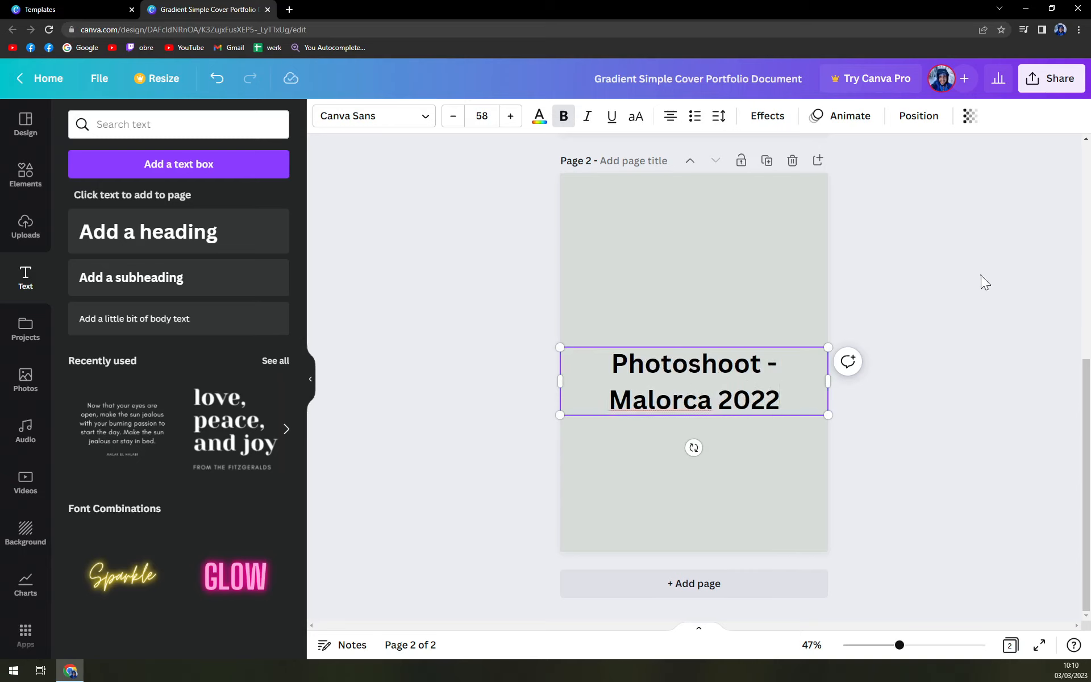
Move the heading to the top of page 2 and narrow its text box to two lines
{"action": "left_click_drag", "start_coordinate": [721, 395], "coordinate": [722, 222]}
{"action": "left_click_drag", "start_coordinate": [829, 211], "coordinate": [741, 278]}
{"action": "left_click", "coordinate": [790, 265]}
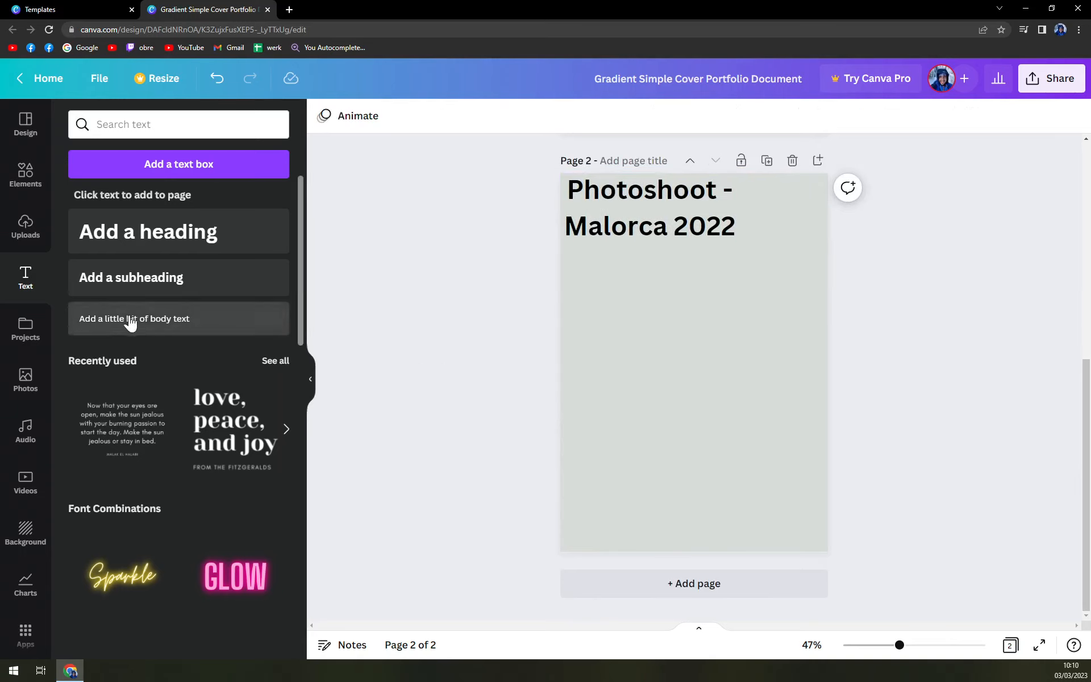
Upload the image IMG_1726 from the useless stuff folder on the Desktop
{"action": "left_click", "coordinate": [22, 237]}
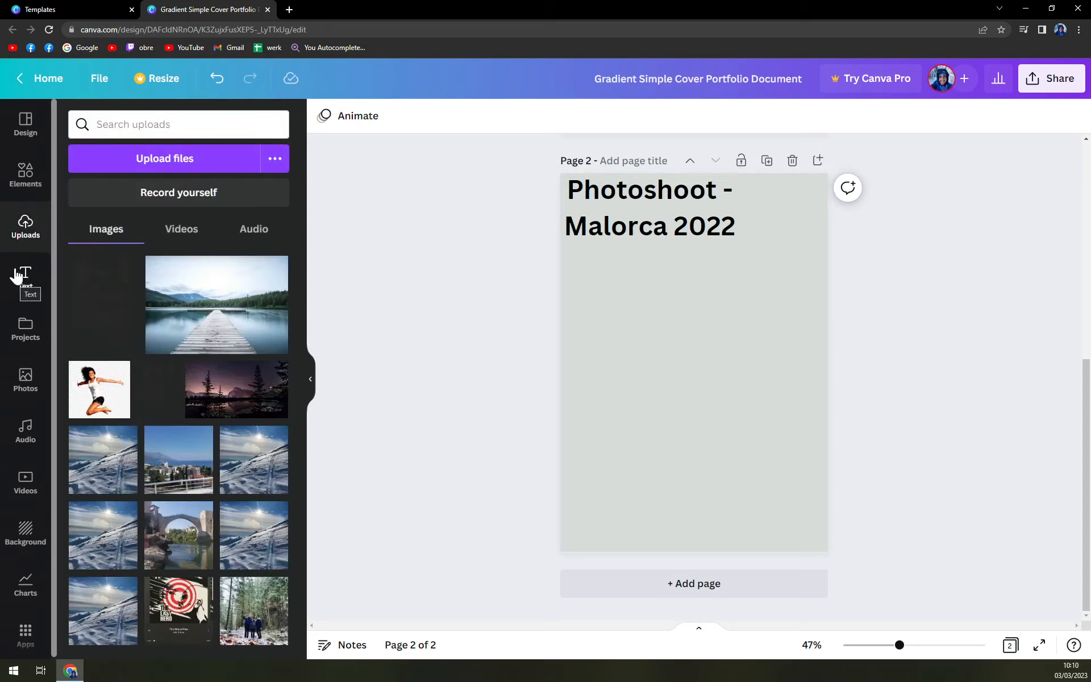
{"action": "left_click", "coordinate": [192, 164]}
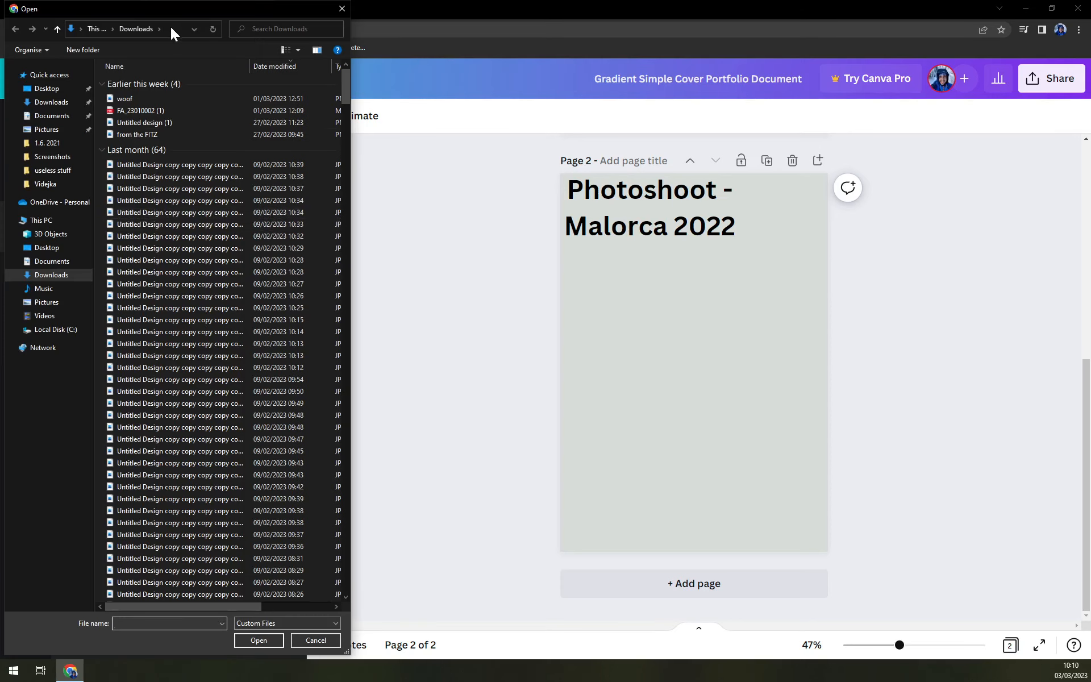
{"action": "left_click", "coordinate": [56, 118]}
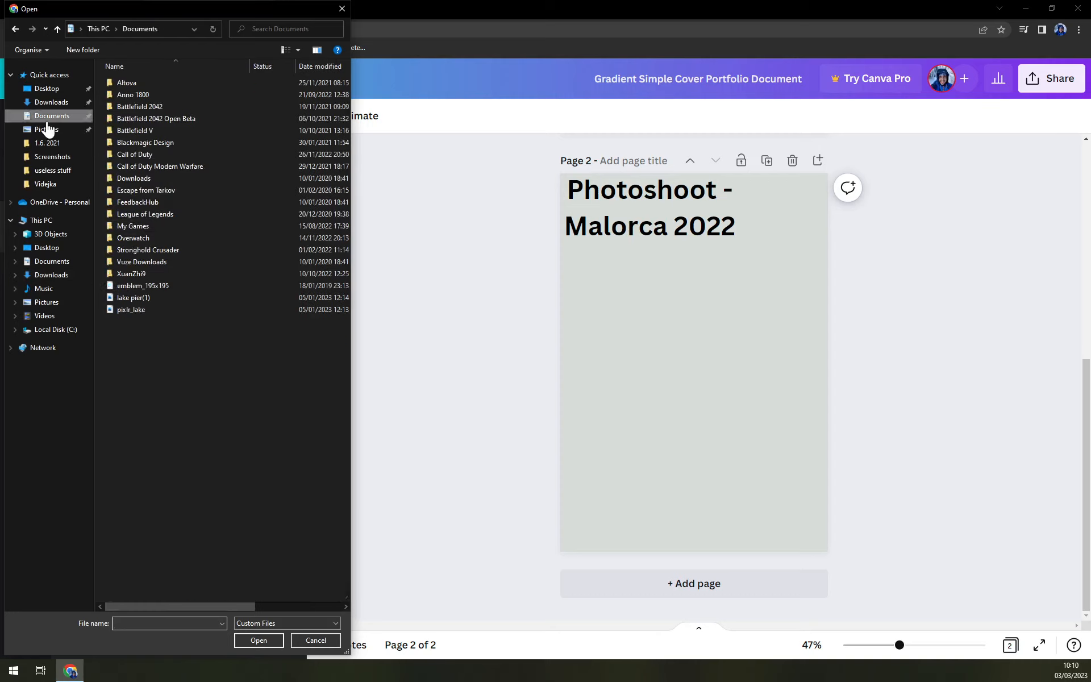
{"action": "left_click", "coordinate": [64, 128]}
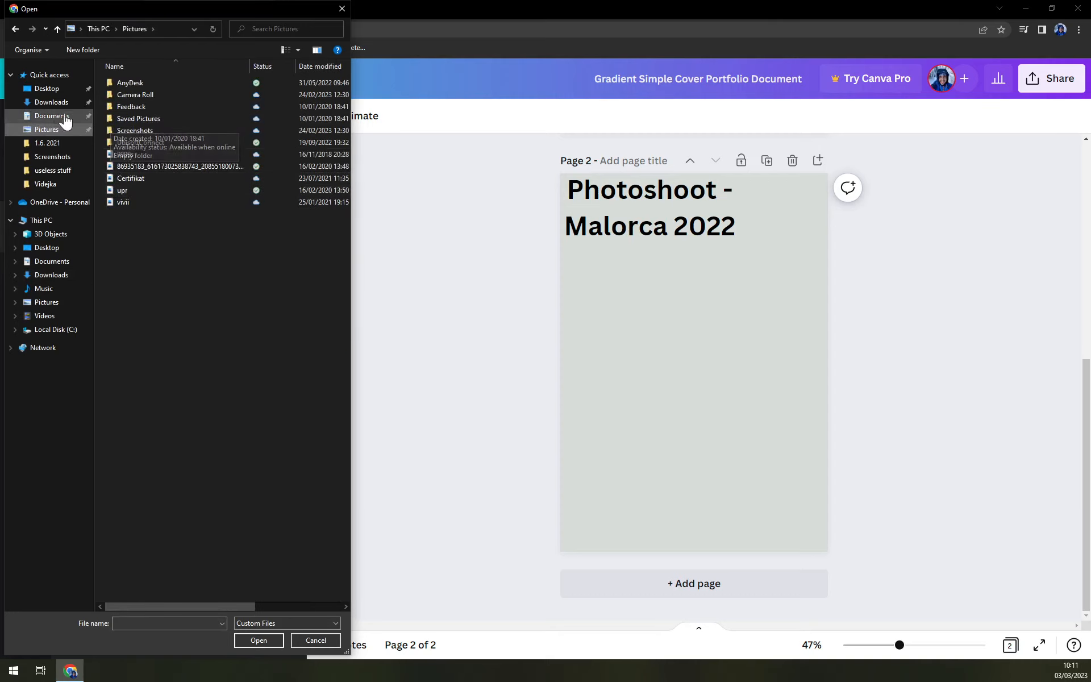
{"action": "left_click", "coordinate": [46, 89]}
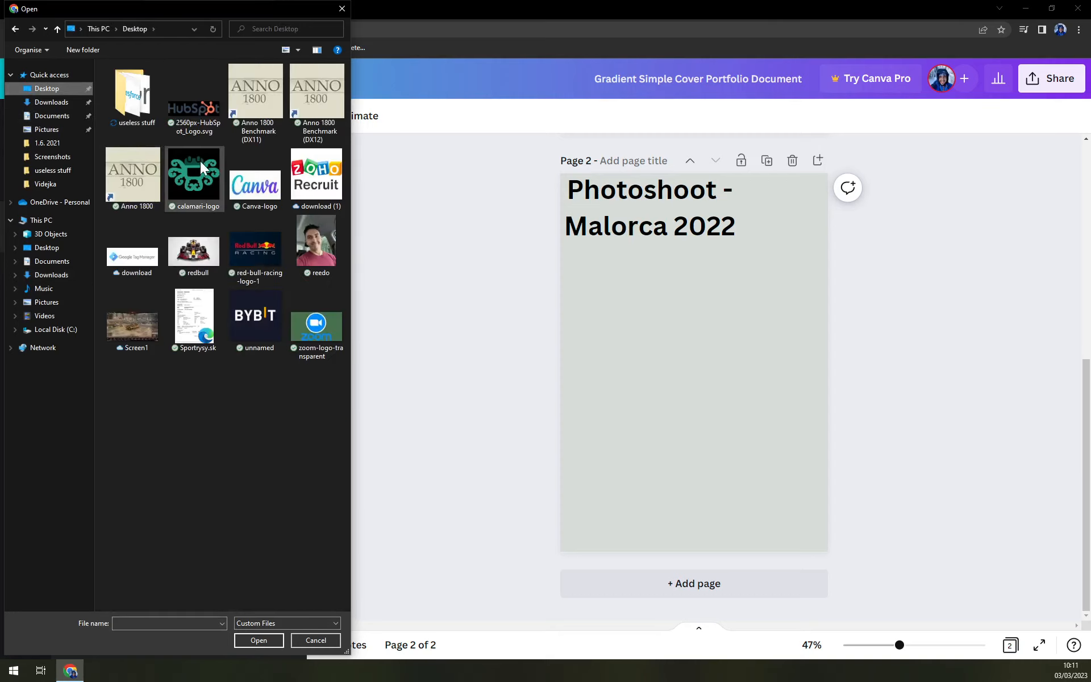
{"action": "double_click", "coordinate": [143, 97]}
{"action": "scroll", "coordinate": [240, 276], "scroll_direction": "down", "scroll_amount": 8}
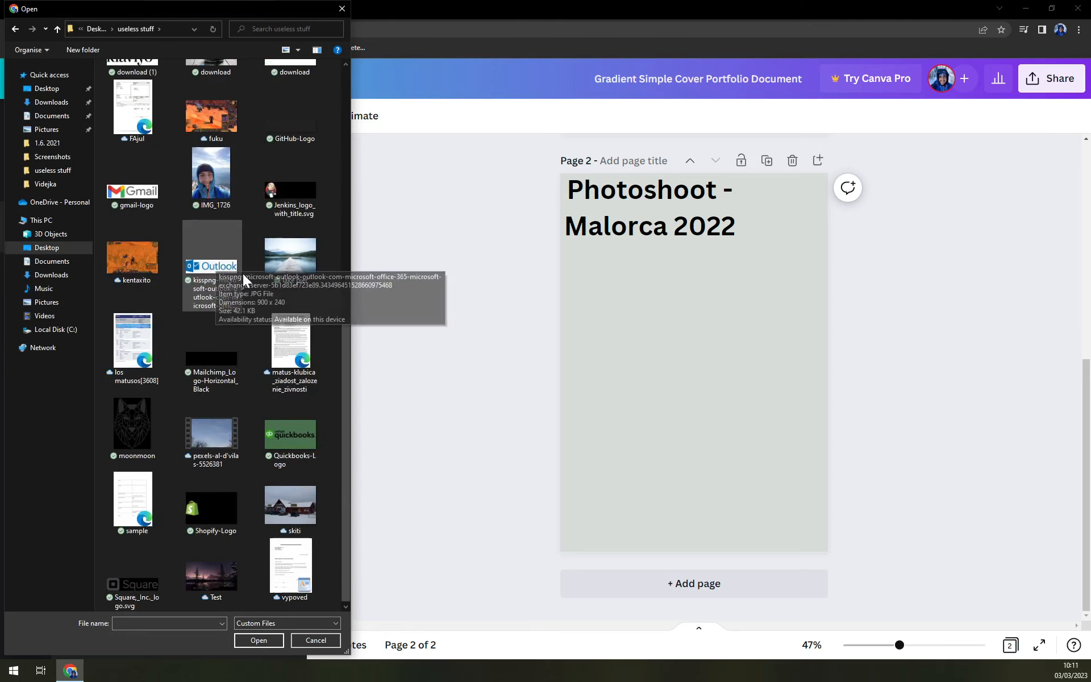
{"action": "double_click", "coordinate": [210, 199]}
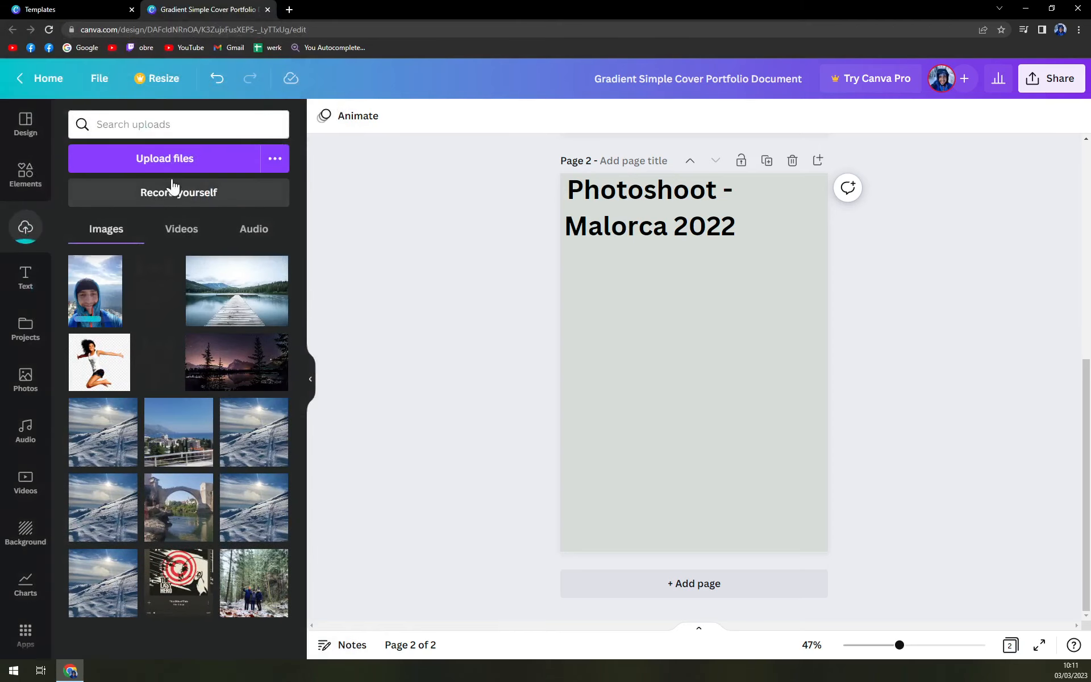
{"action": "left_click", "coordinate": [163, 159]}
{"action": "scroll", "coordinate": [190, 269], "scroll_direction": "down", "scroll_amount": 10}
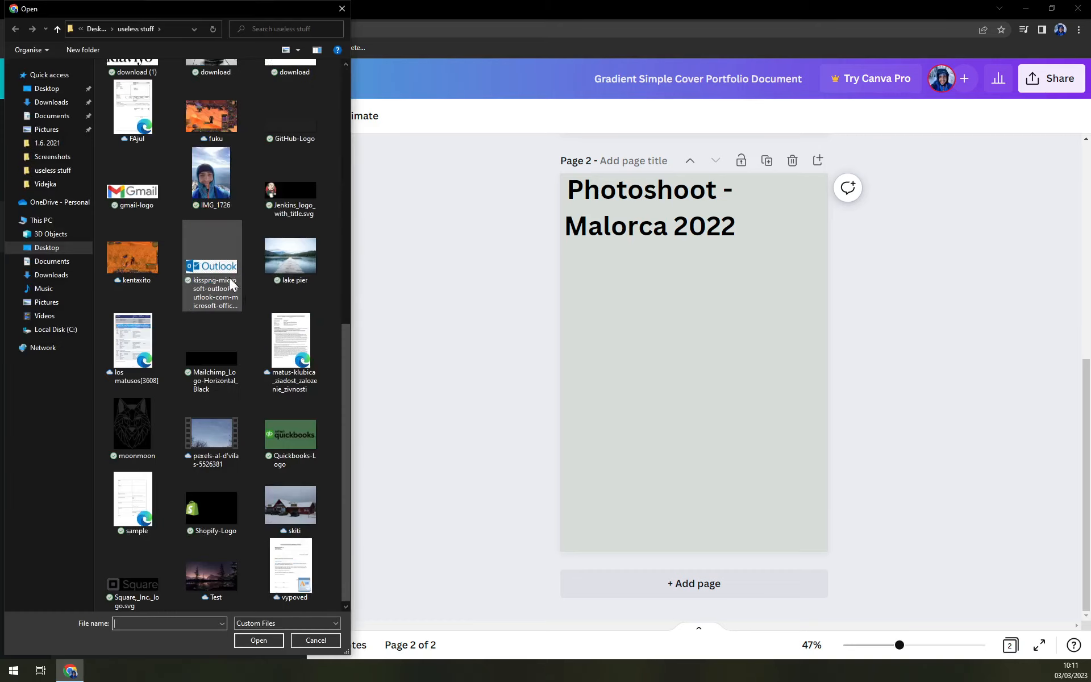
{"action": "scroll", "coordinate": [267, 443], "scroll_direction": "up", "scroll_amount": 4}
{"action": "scroll", "coordinate": [252, 499], "scroll_direction": "up", "scroll_amount": 5}
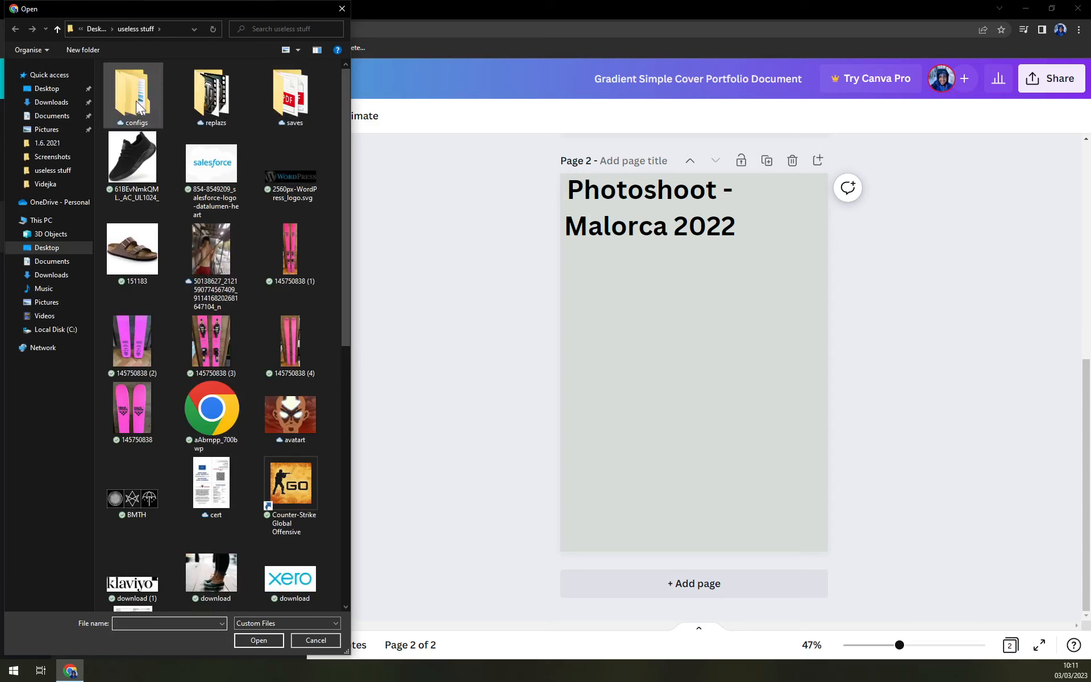
{"action": "left_click", "coordinate": [341, 15]}
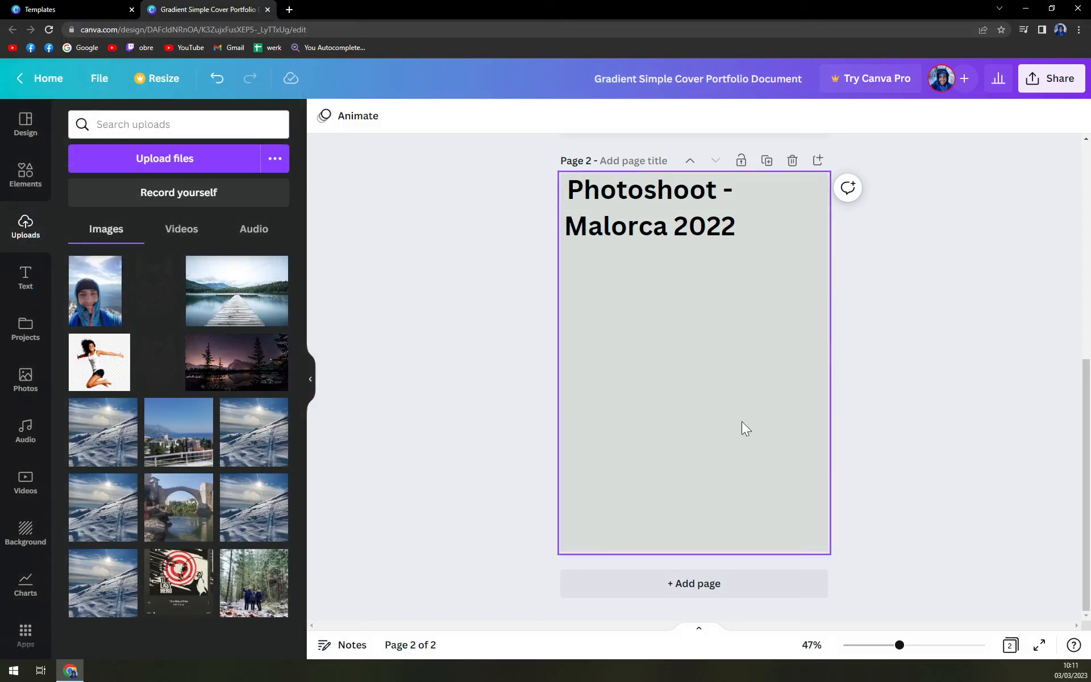
Place the uploaded selfie photo on page 2, enlarging it to fill the lower part below the heading
{"action": "left_click", "coordinate": [95, 301]}
{"action": "left_click_drag", "start_coordinate": [671, 419], "coordinate": [645, 478]}
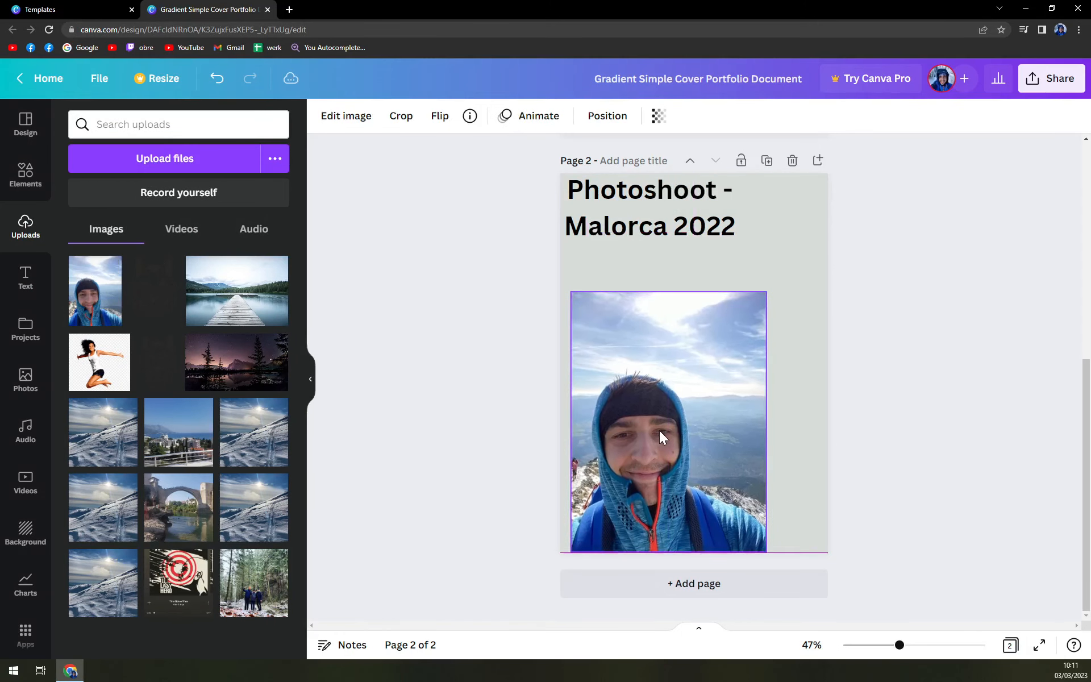
{"action": "left_click_drag", "start_coordinate": [766, 292], "coordinate": [713, 362]}
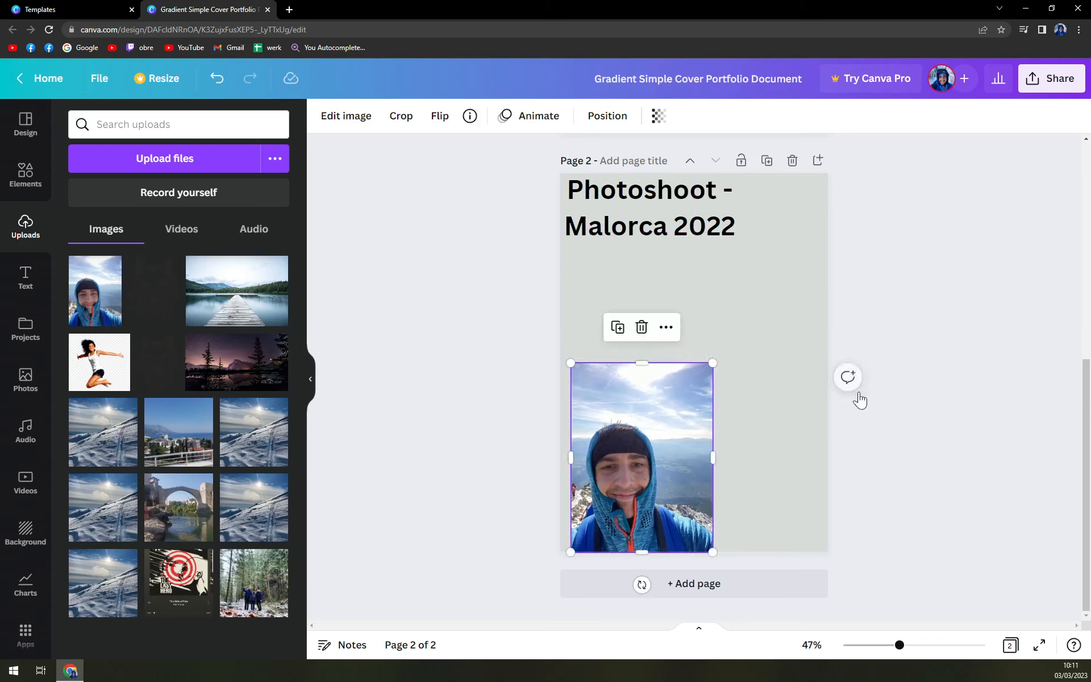
{"action": "left_click_drag", "start_coordinate": [642, 451], "coordinate": [653, 341]}
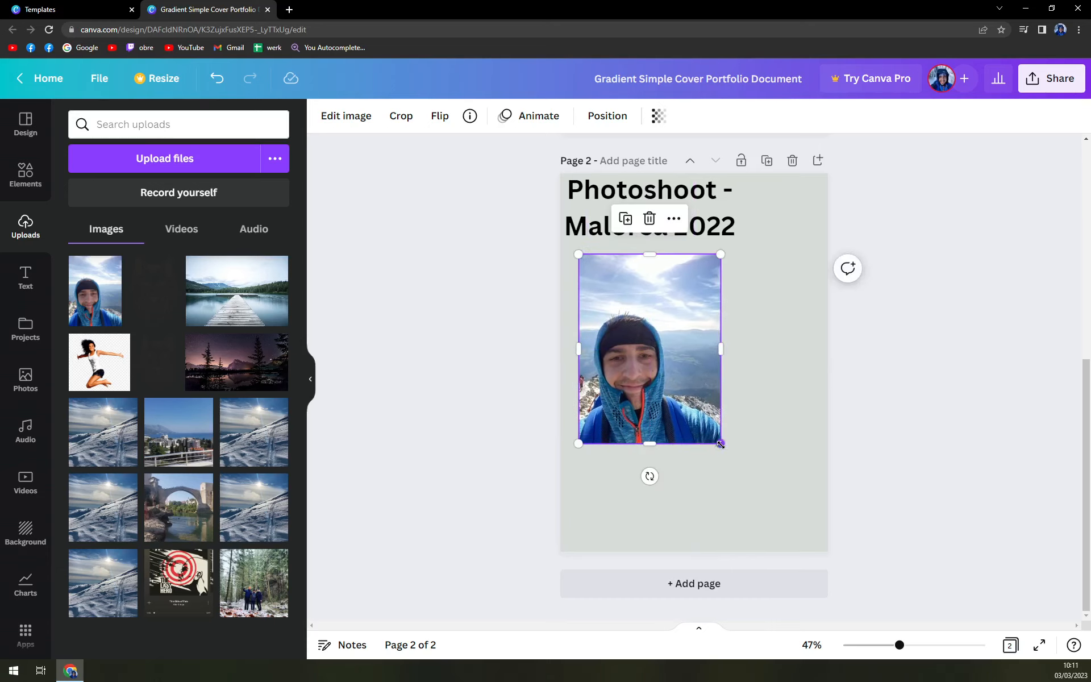
{"action": "left_click_drag", "start_coordinate": [721, 444], "coordinate": [793, 511]}
{"action": "left_click_drag", "start_coordinate": [708, 373], "coordinate": [724, 403]}
Centre the Photoshoot - Malorca 2022 heading horizontally just above the photo
{"action": "left_click", "coordinate": [616, 220]}
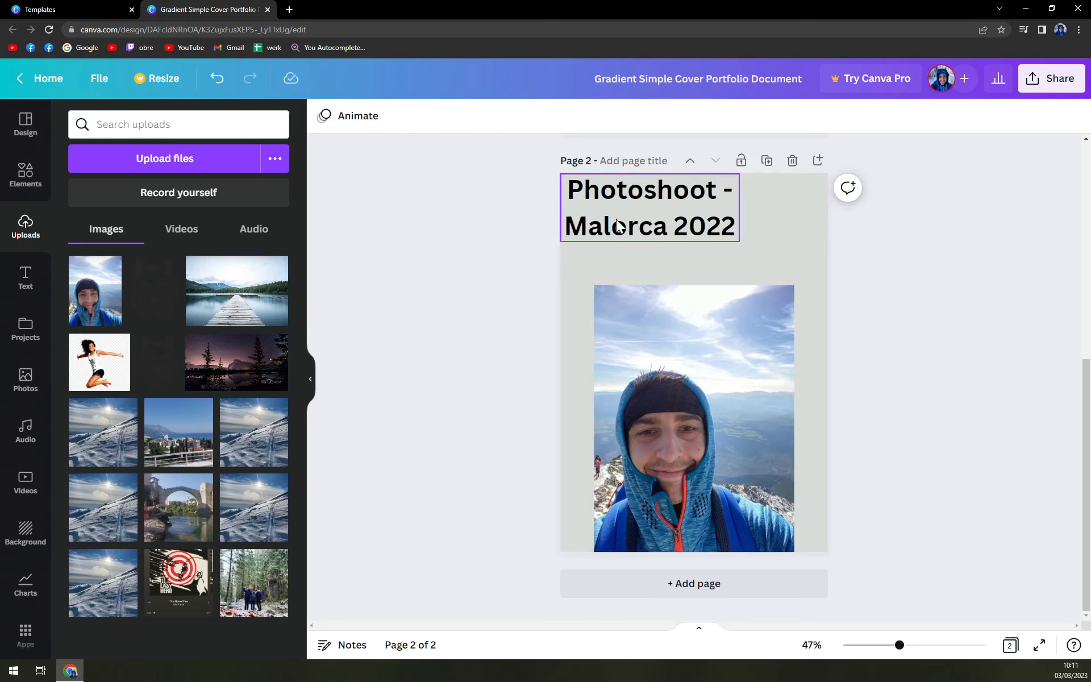
{"action": "left_click_drag", "start_coordinate": [630, 204], "coordinate": [673, 244]}
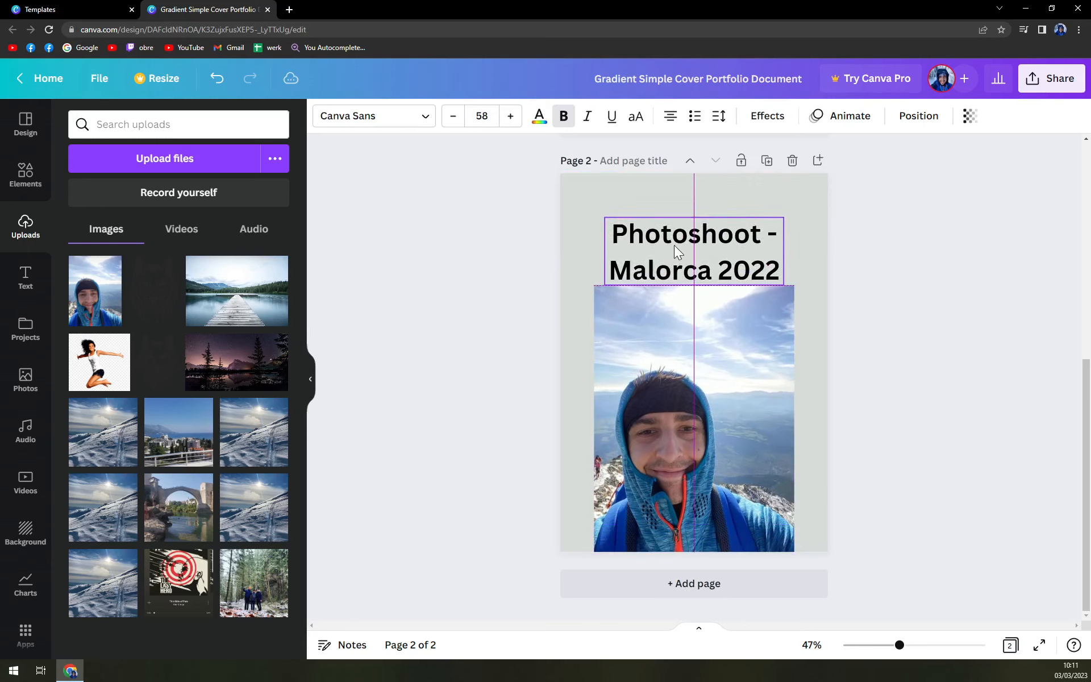
{"action": "left_click", "coordinate": [896, 282]}
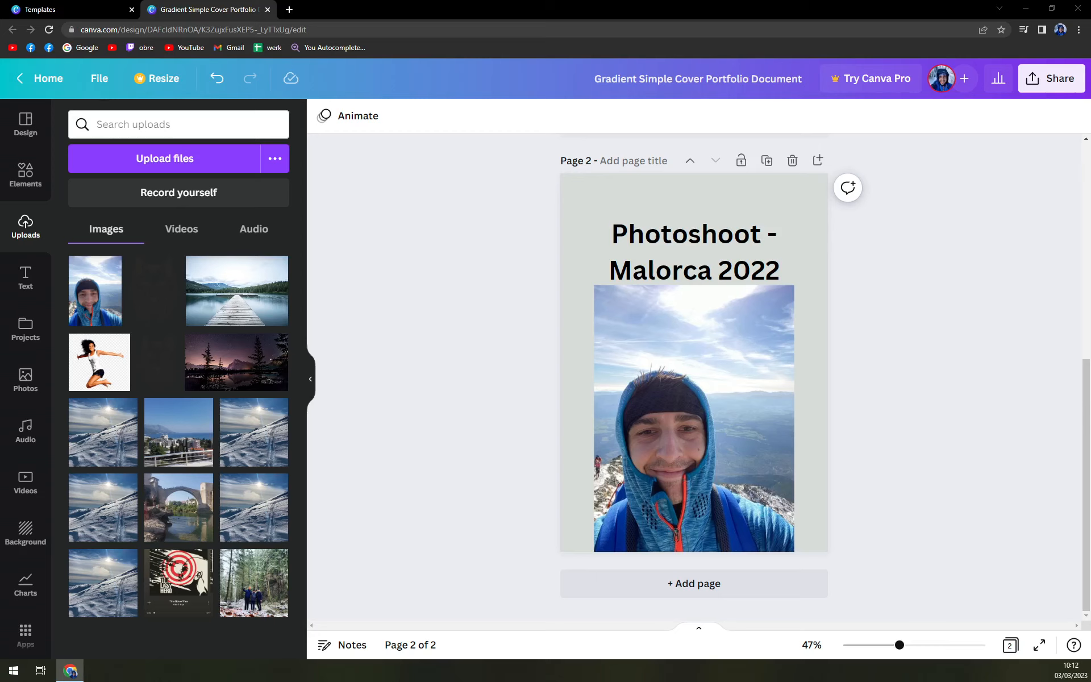
Add a third blank page to the document after page 2
{"action": "left_click", "coordinate": [30, 125]}
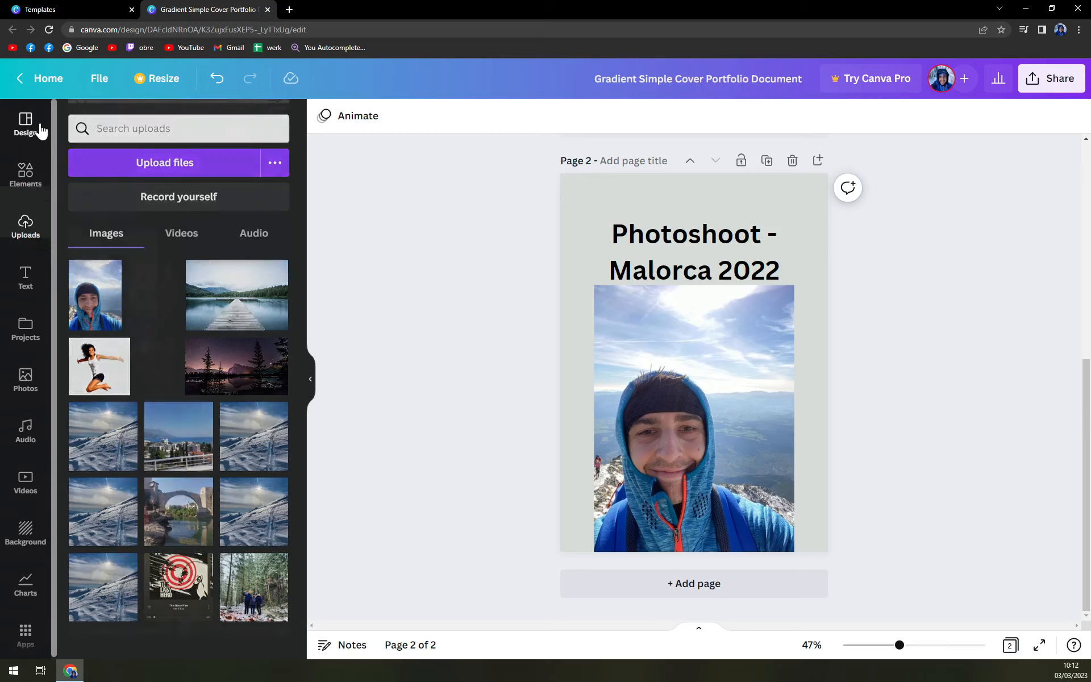
{"action": "scroll", "coordinate": [267, 512], "scroll_direction": "down", "scroll_amount": 8}
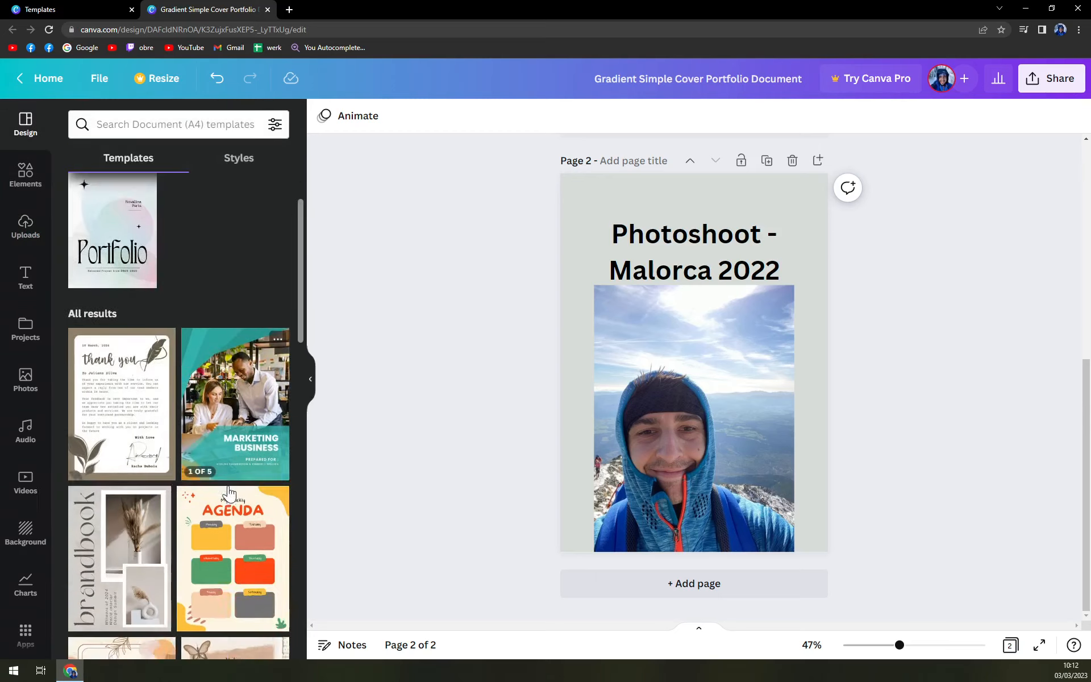
{"action": "scroll", "coordinate": [282, 538], "scroll_direction": "down", "scroll_amount": 10}
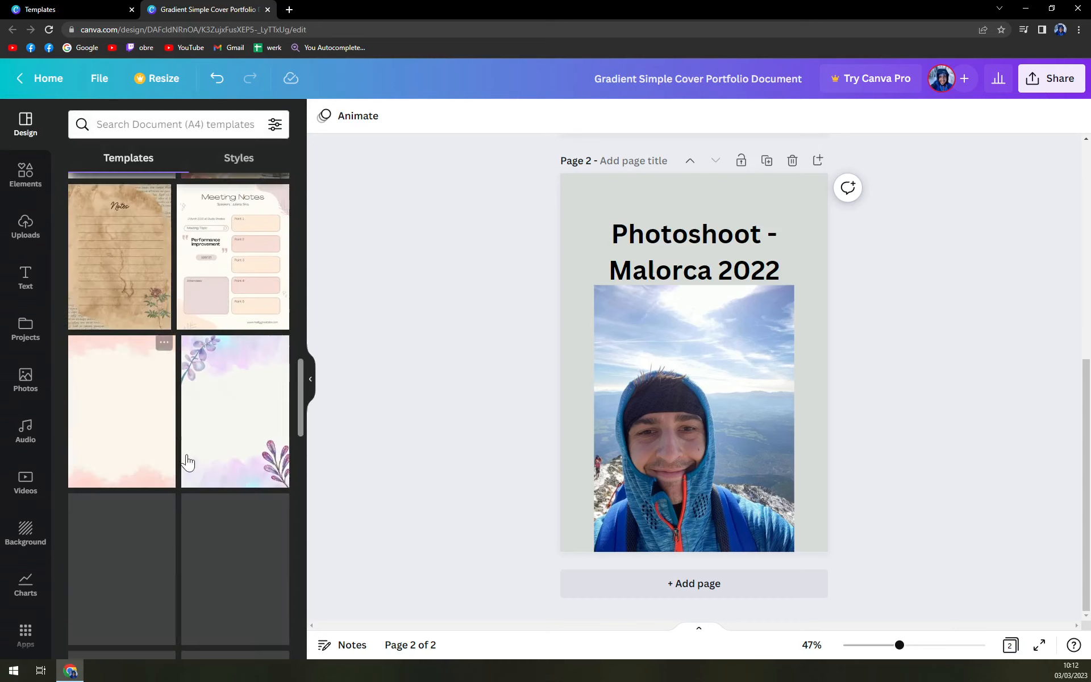
{"action": "scroll", "coordinate": [214, 511], "scroll_direction": "up", "scroll_amount": 18}
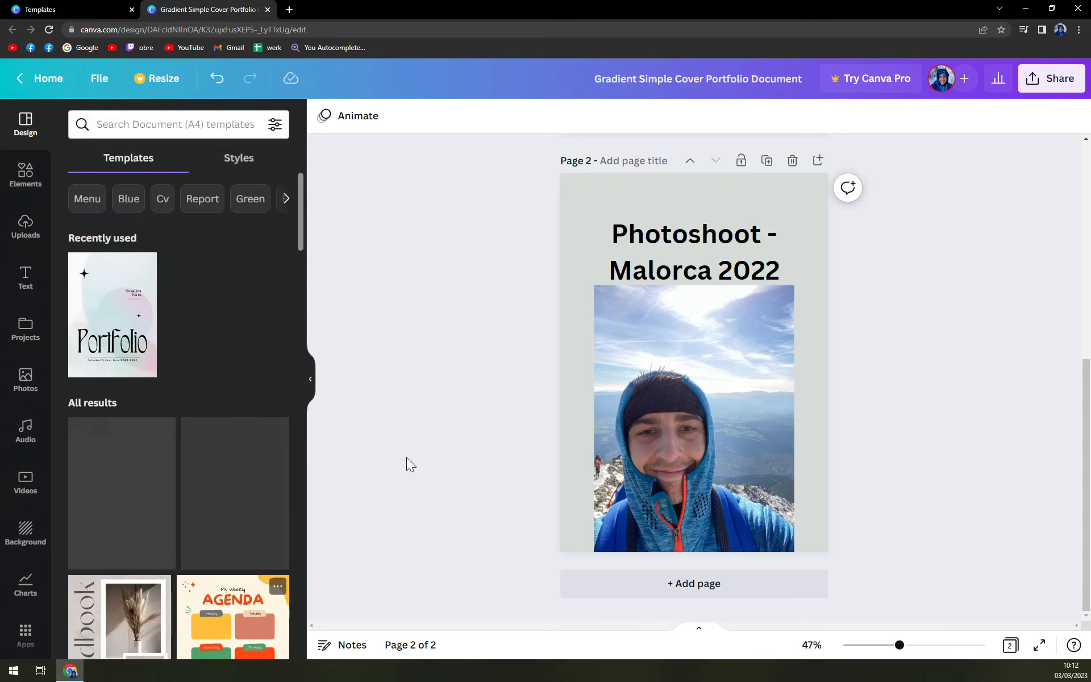
{"action": "scroll", "coordinate": [409, 463], "scroll_direction": "up", "scroll_amount": 4}
{"action": "scroll", "coordinate": [467, 363], "scroll_direction": "up", "scroll_amount": 4}
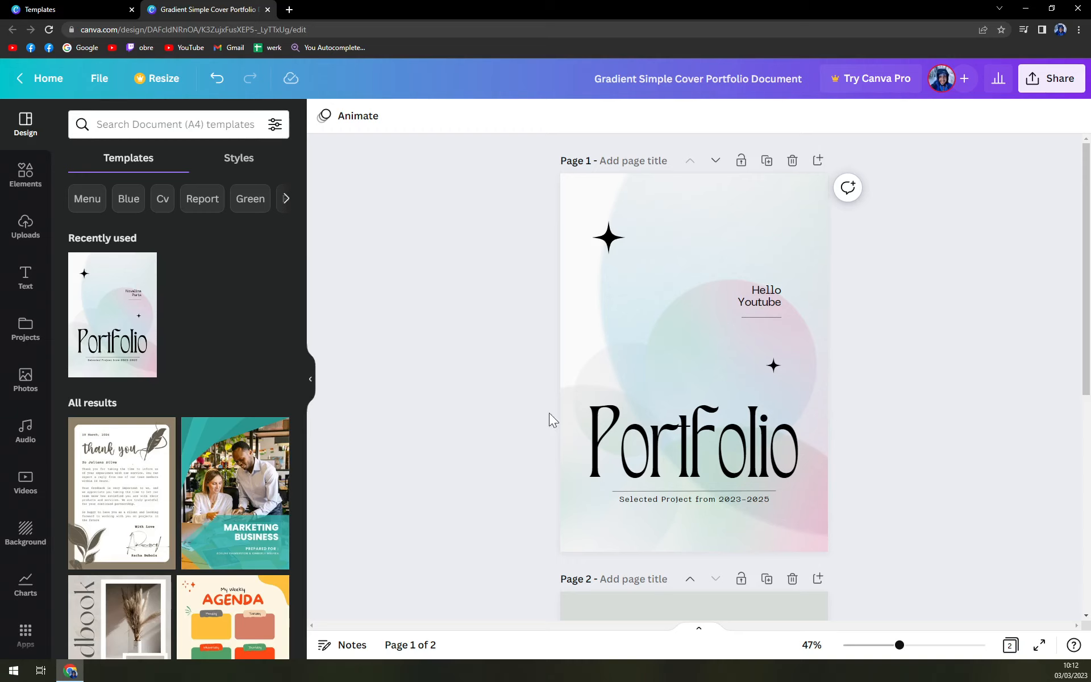
{"action": "scroll", "coordinate": [625, 420], "scroll_direction": "down", "scroll_amount": 5}
{"action": "left_click", "coordinate": [710, 591]}
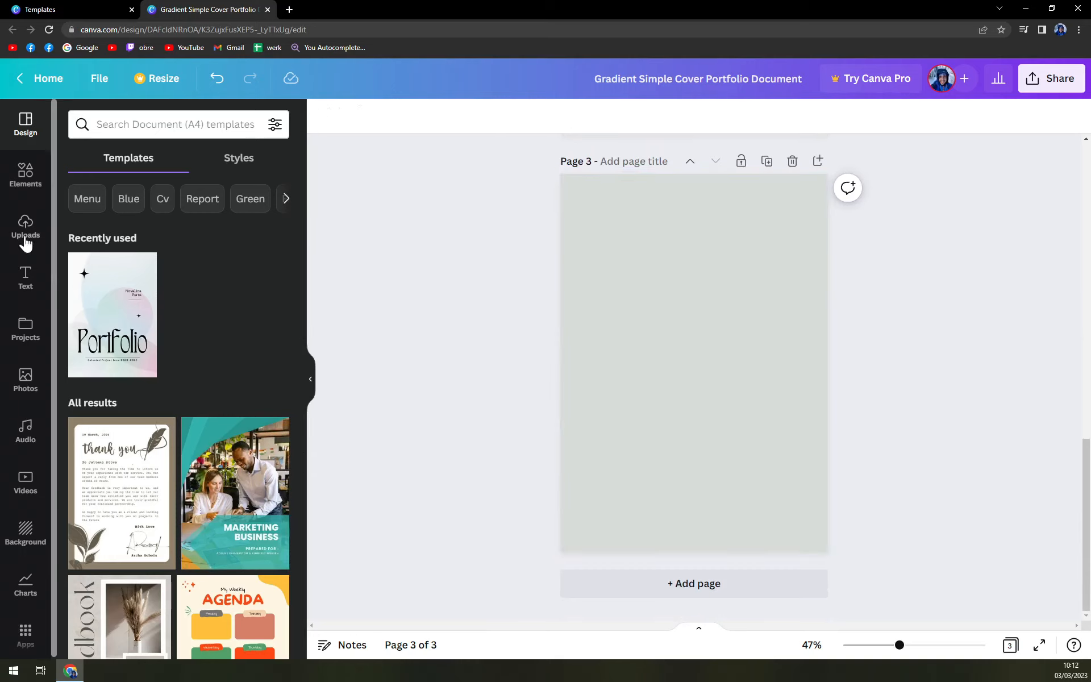
Search elements for model and place the black-and-white dancing model photo on page 3
{"action": "left_click", "coordinate": [25, 175]}
{"action": "left_click", "coordinate": [135, 138]}
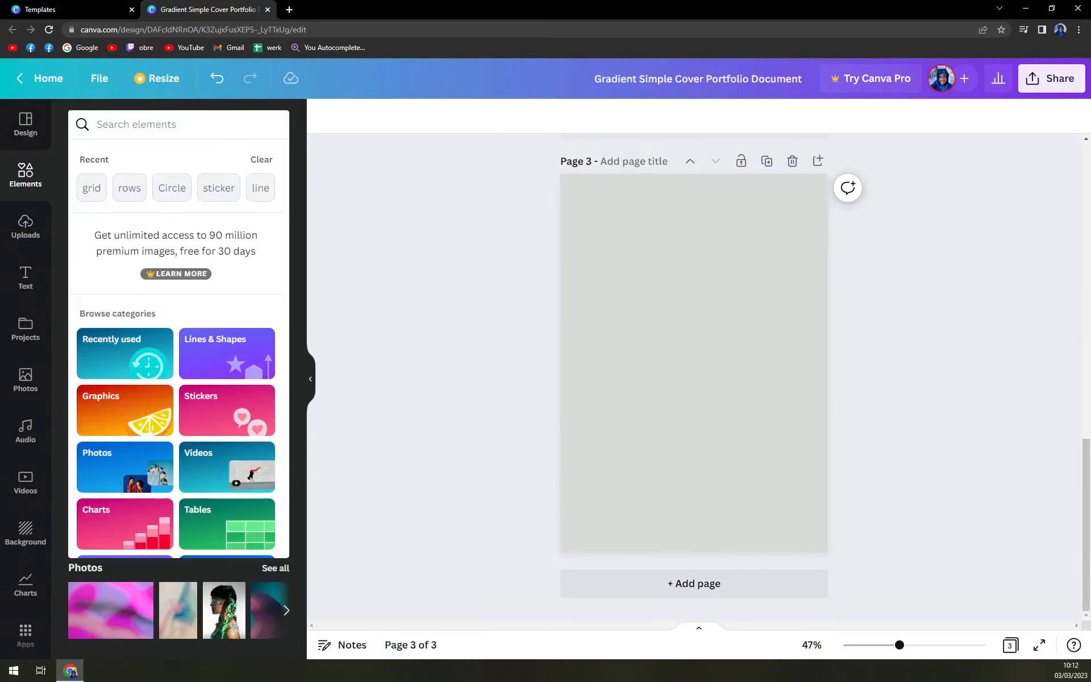
{"action": "type", "text": "model"}
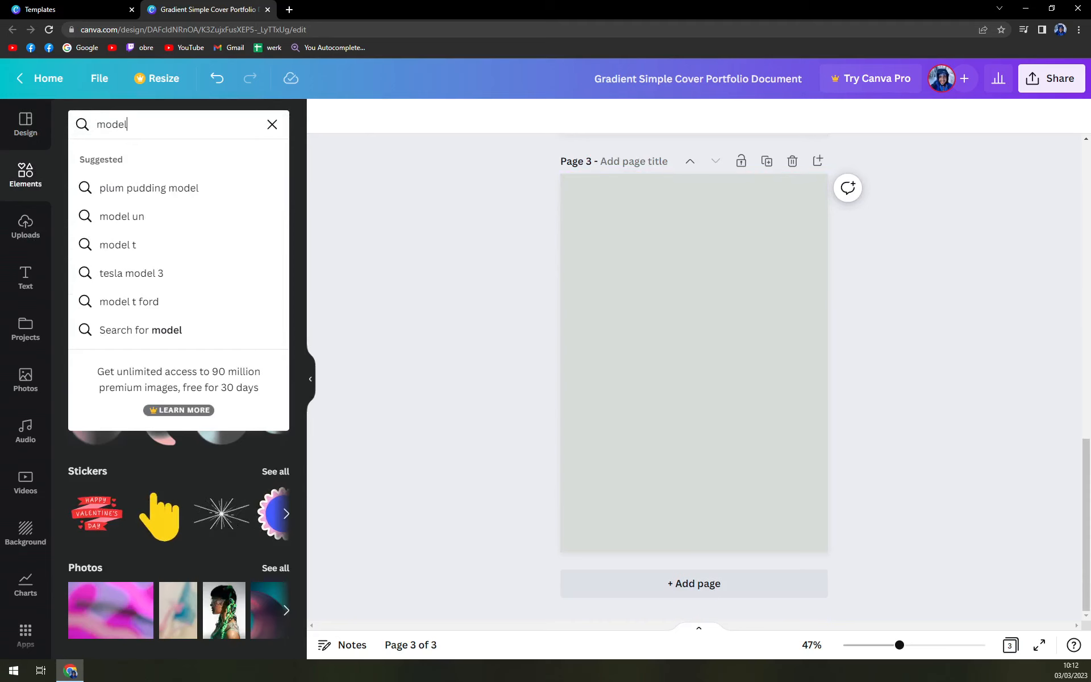
{"action": "key", "text": "Return"}
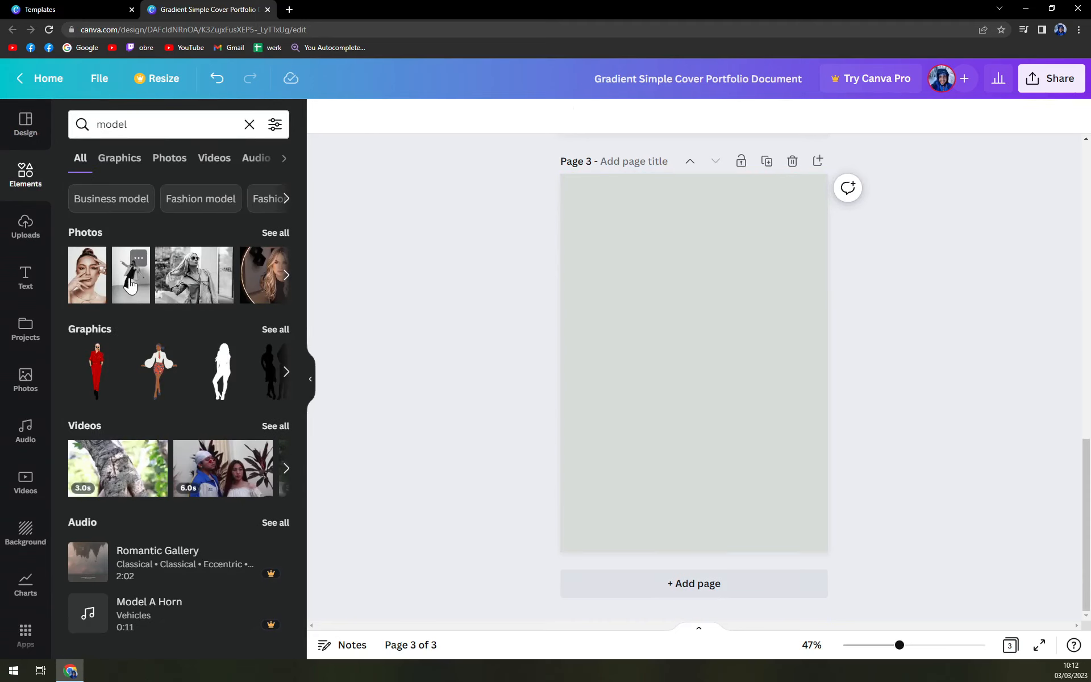
{"action": "left_click", "coordinate": [139, 287]}
{"action": "left_click_drag", "start_coordinate": [725, 353], "coordinate": [734, 366]}
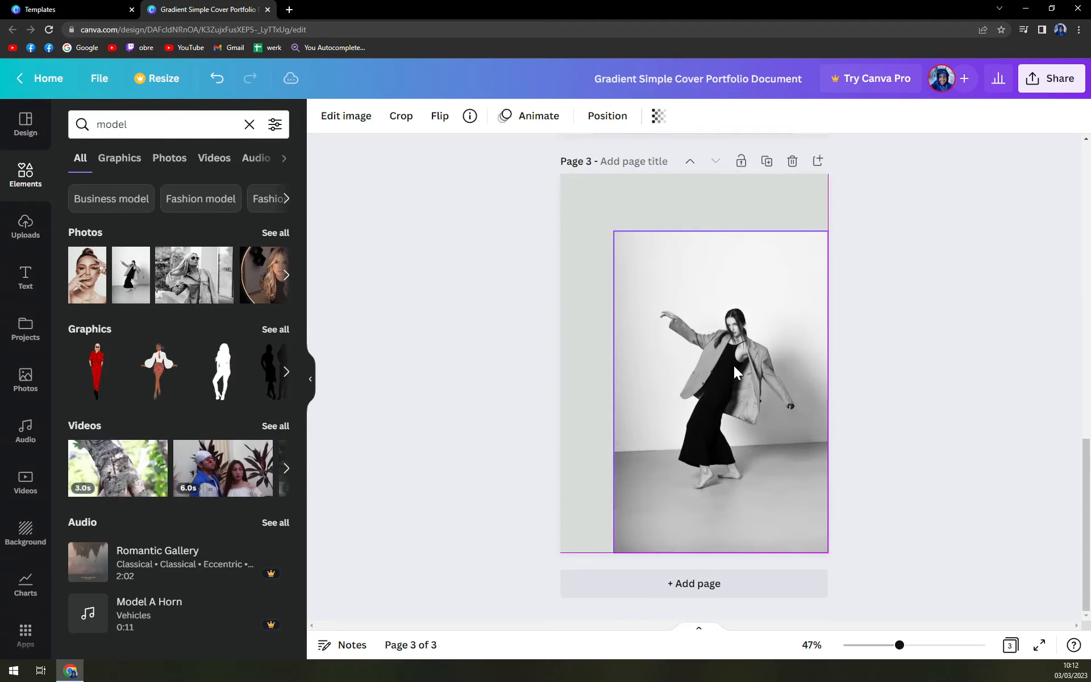
Add a fourth page and place the black-and-white blonde model photo from the model search near its bottom
{"action": "left_click", "coordinate": [901, 372]}
{"action": "left_click", "coordinate": [748, 591]}
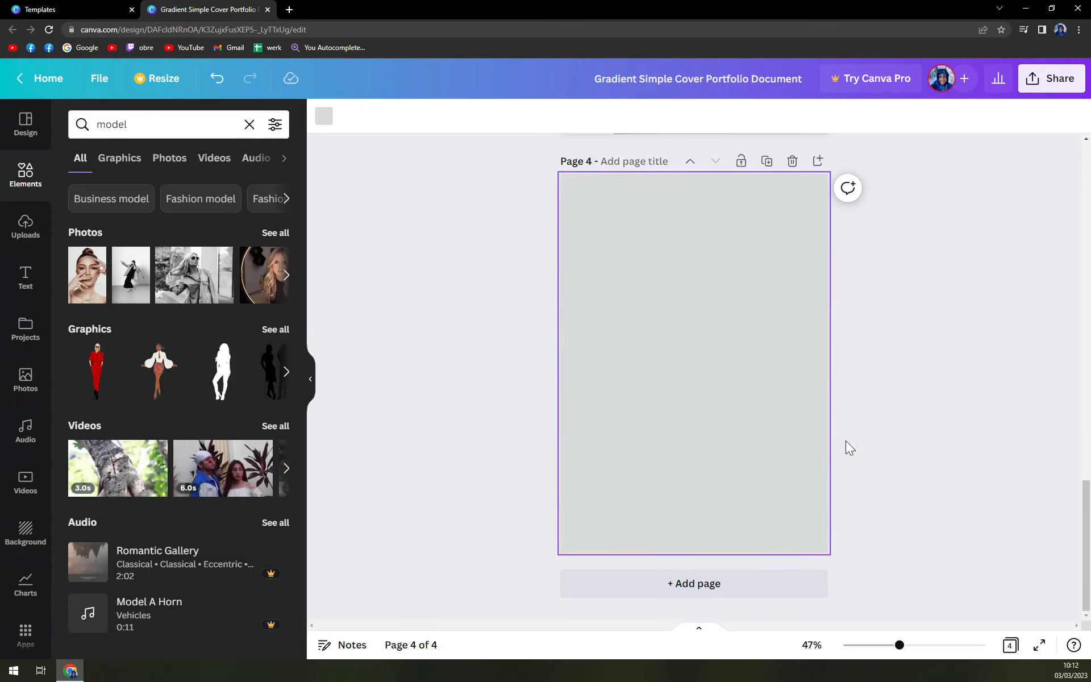
{"action": "left_click", "coordinate": [220, 295]}
{"action": "left_click_drag", "start_coordinate": [719, 370], "coordinate": [720, 480]}
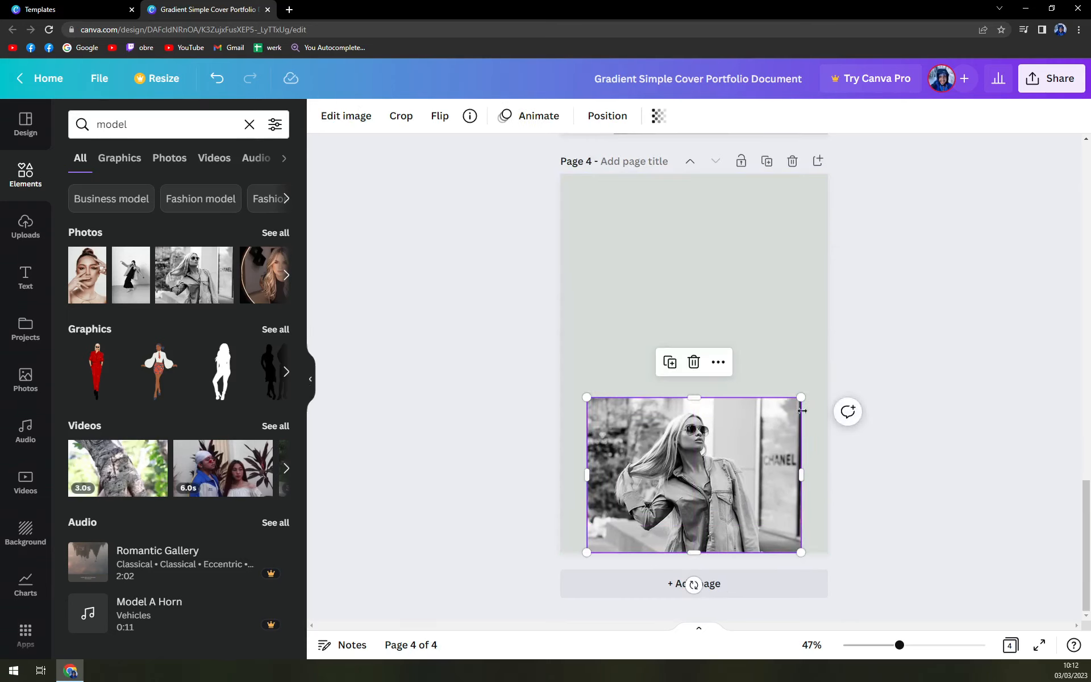
Shrink the blonde model photo into page 4's upper left corner and add the camera-holding model photo at its lower right
{"action": "left_click_drag", "start_coordinate": [801, 395], "coordinate": [759, 430]}
{"action": "left_click_drag", "start_coordinate": [677, 462], "coordinate": [653, 276]}
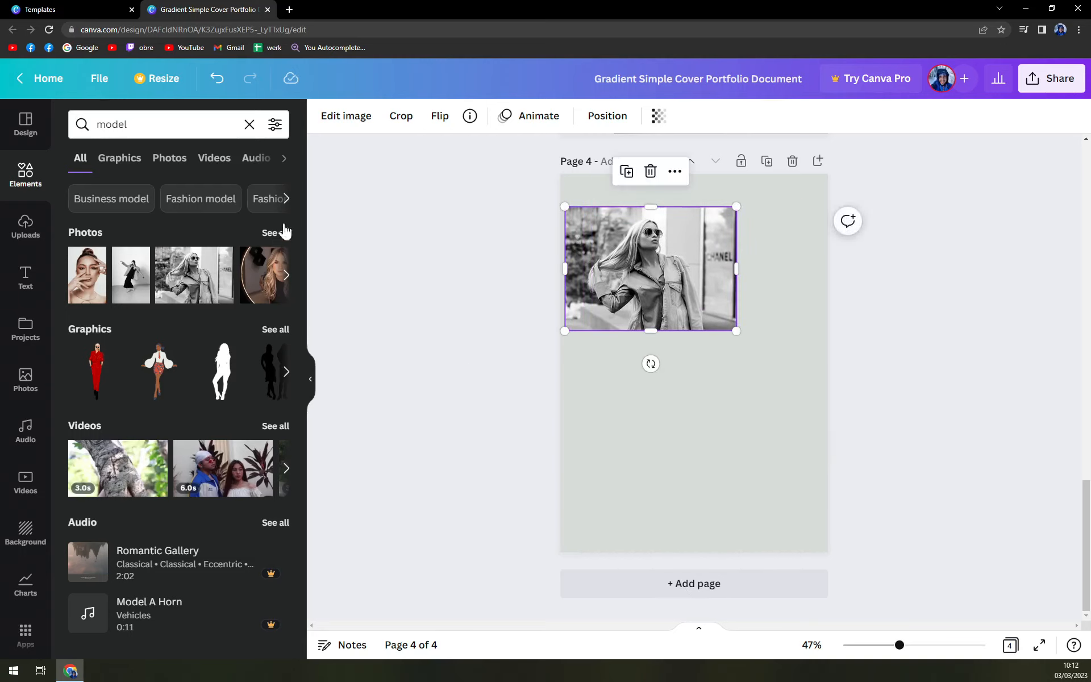
{"action": "left_click", "coordinate": [287, 204]}
{"action": "left_click", "coordinate": [277, 233]}
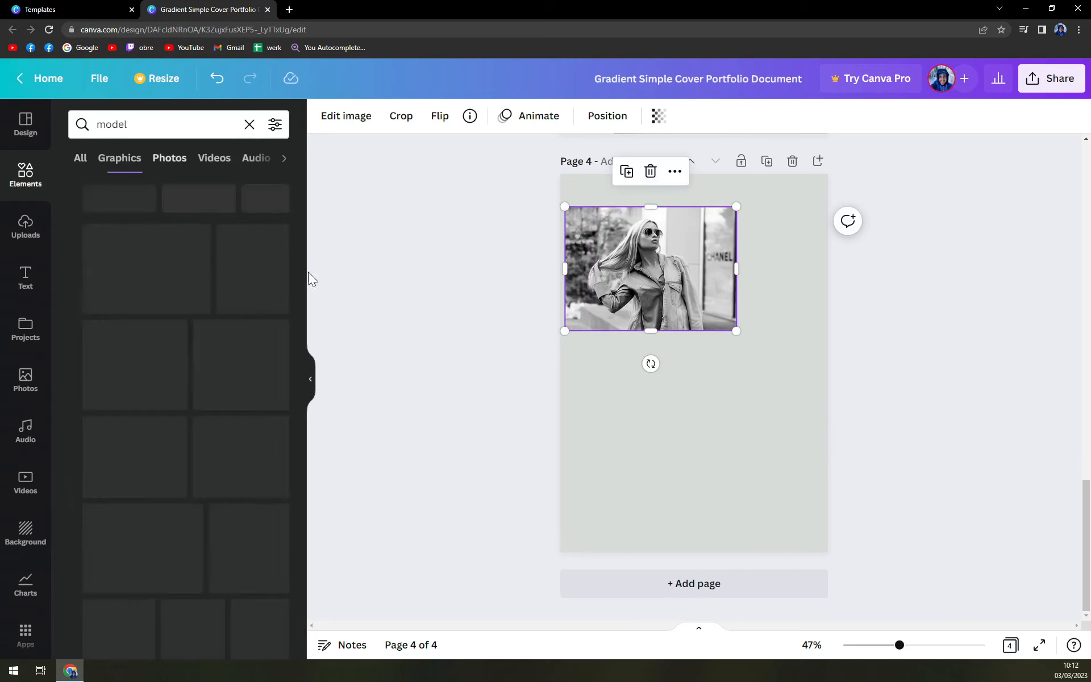
{"action": "left_click", "coordinate": [255, 356]}
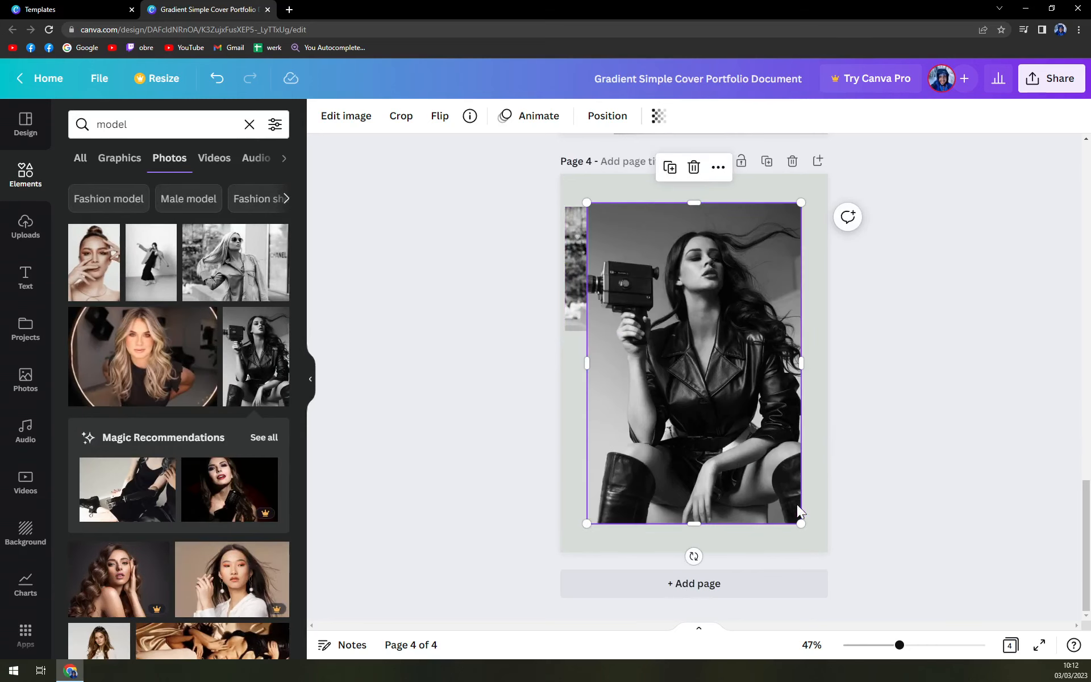
{"action": "left_click_drag", "start_coordinate": [801, 523], "coordinate": [721, 402]}
{"action": "left_click_drag", "start_coordinate": [659, 280], "coordinate": [762, 427]}
{"action": "left_click", "coordinate": [877, 389]}
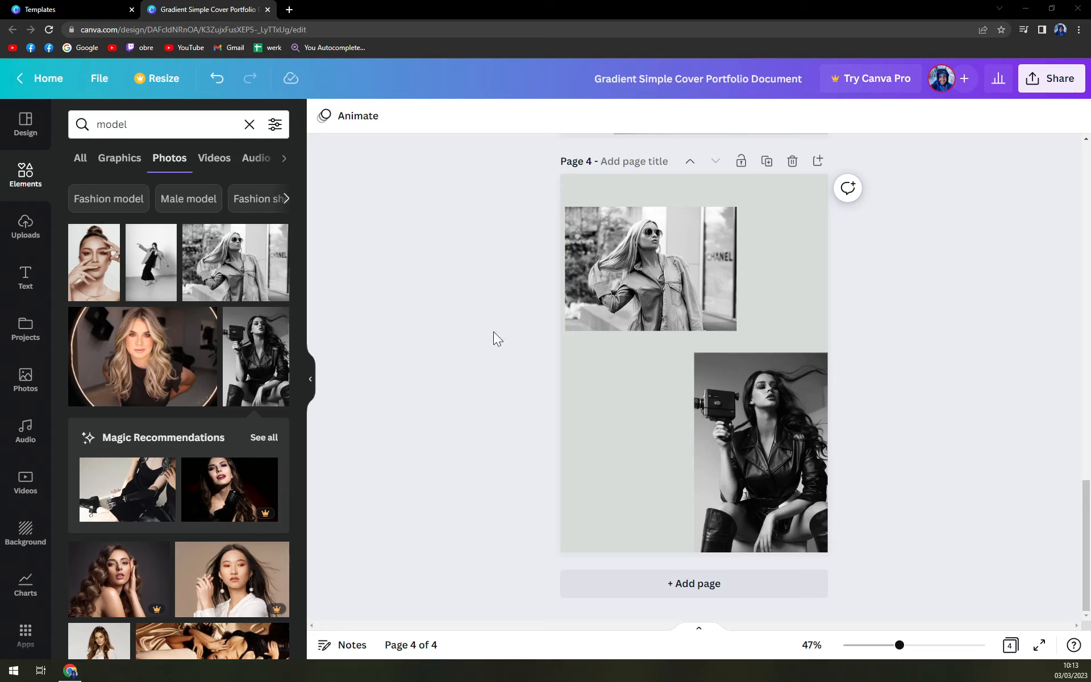
Delete the hooded selfie photo from page 2
{"action": "left_click", "coordinate": [535, 351]}
{"action": "scroll", "coordinate": [608, 417], "scroll_direction": "up", "scroll_amount": 10}
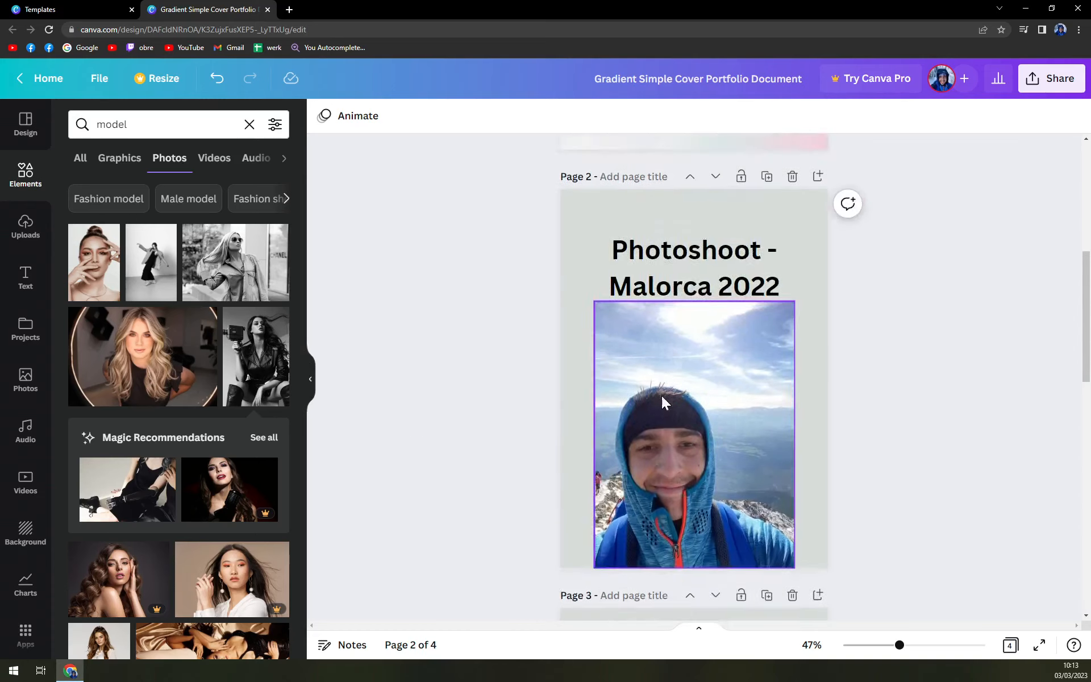
{"action": "scroll", "coordinate": [661, 395], "scroll_direction": "down", "scroll_amount": 5}
{"action": "scroll", "coordinate": [651, 404], "scroll_direction": "up", "scroll_amount": 3}
{"action": "left_click", "coordinate": [667, 366]}
{"action": "key", "text": "Delete"}
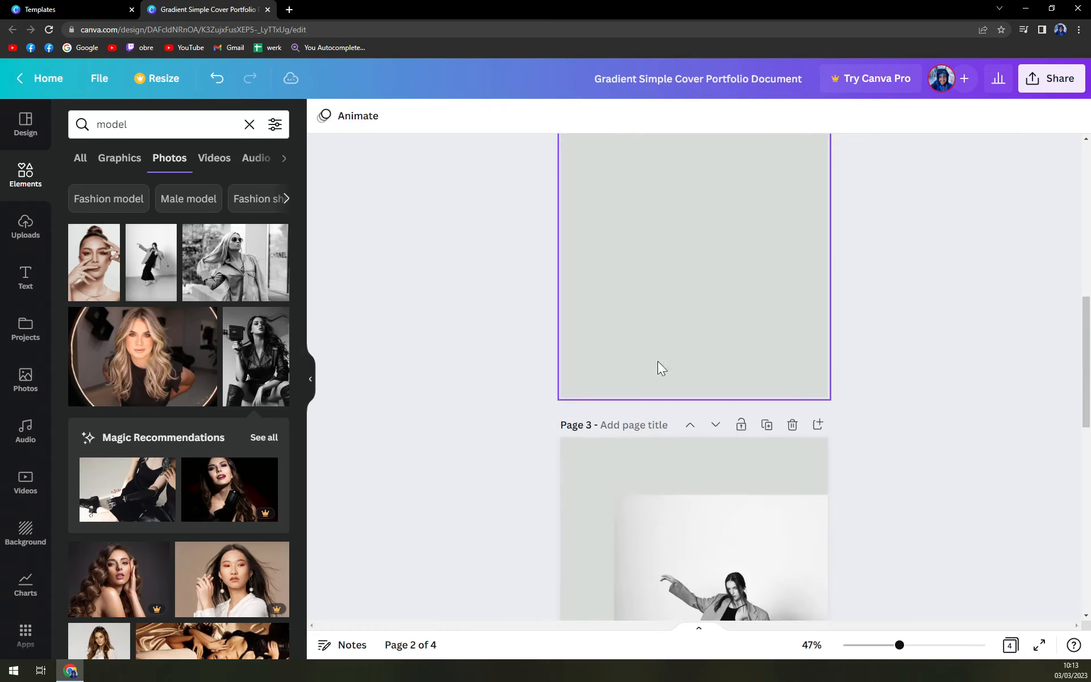
Place the blonde model photo with the ring frame below the Photoshoot - Malorca 2022 heading, enlarged to nearly the page width
{"action": "left_click", "coordinate": [145, 356]}
{"action": "scroll", "coordinate": [808, 394], "scroll_direction": "up", "scroll_amount": 2}
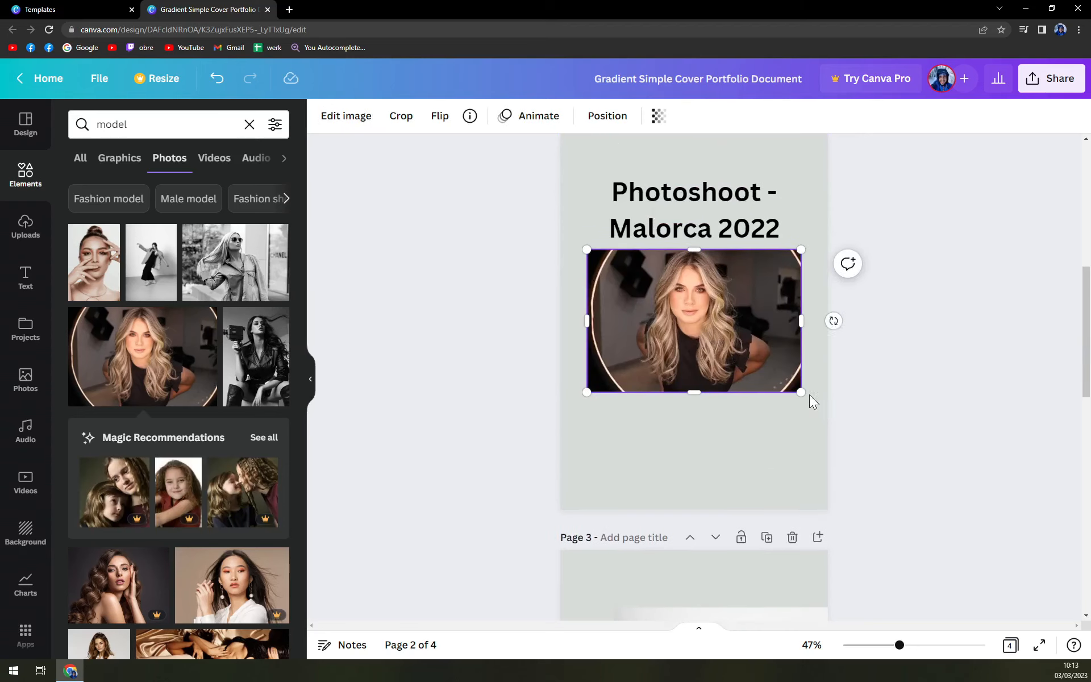
{"action": "left_click_drag", "start_coordinate": [804, 392], "coordinate": [838, 419]}
{"action": "left_click_drag", "start_coordinate": [730, 330], "coordinate": [714, 351]}
{"action": "left_click", "coordinate": [964, 356]}
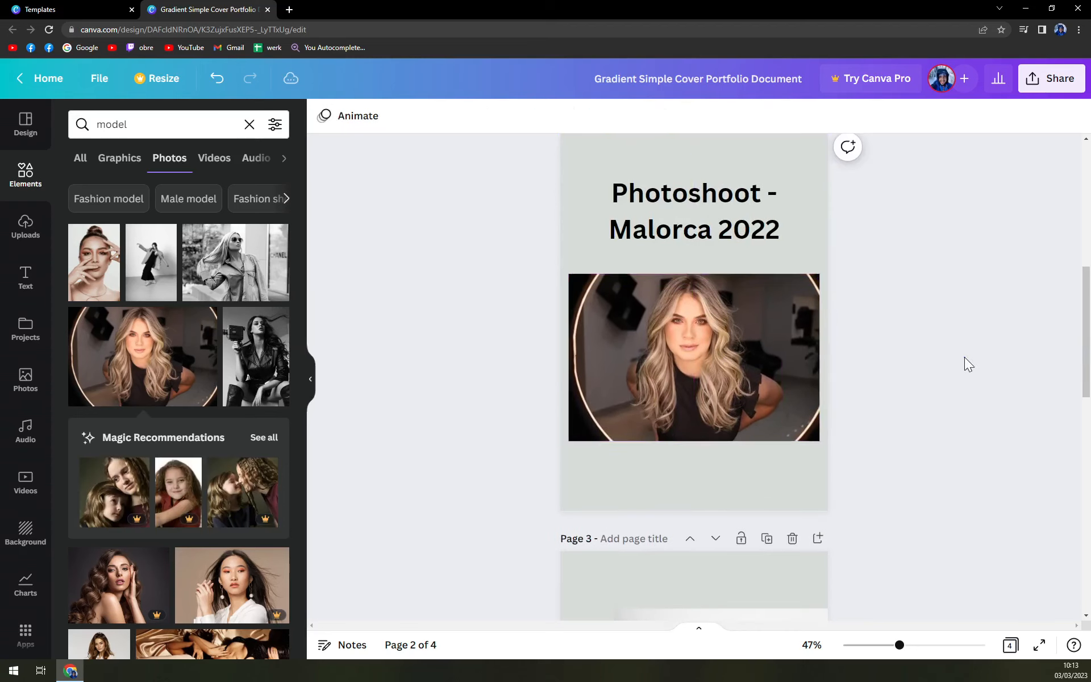
Open the design's download options and review the available file types without downloading
{"action": "scroll", "coordinate": [1000, 307], "scroll_direction": "up", "scroll_amount": 3}
{"action": "scroll", "coordinate": [997, 312], "scroll_direction": "down", "scroll_amount": 3}
{"action": "left_click", "coordinate": [1051, 91]}
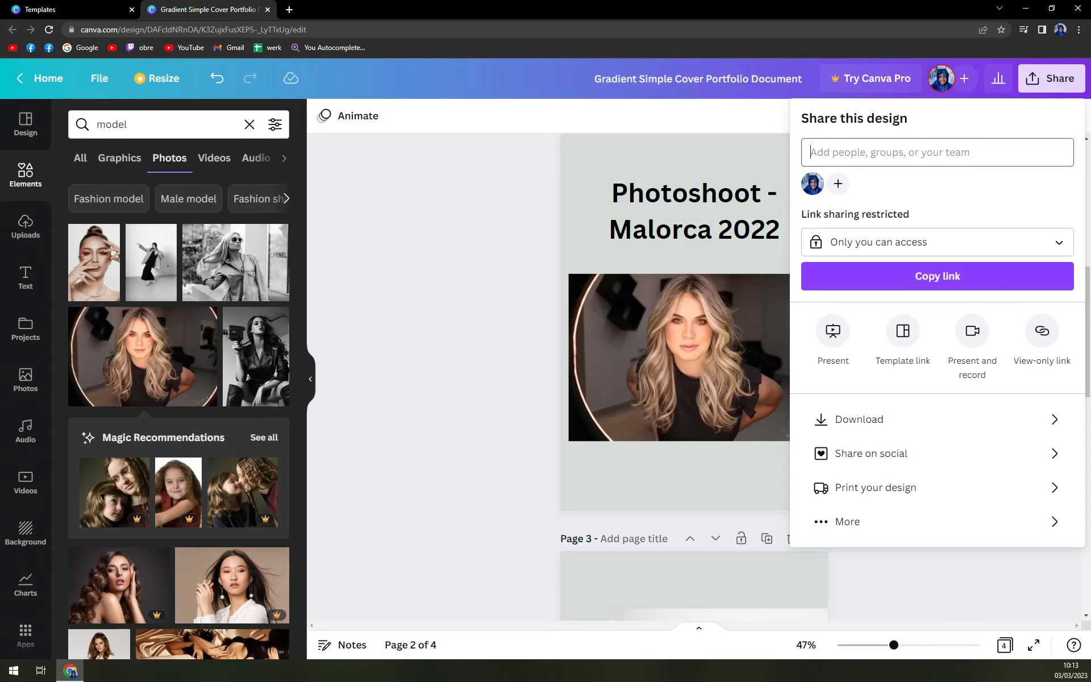
{"action": "scroll", "coordinate": [554, 452], "scroll_direction": "down", "scroll_amount": 5}
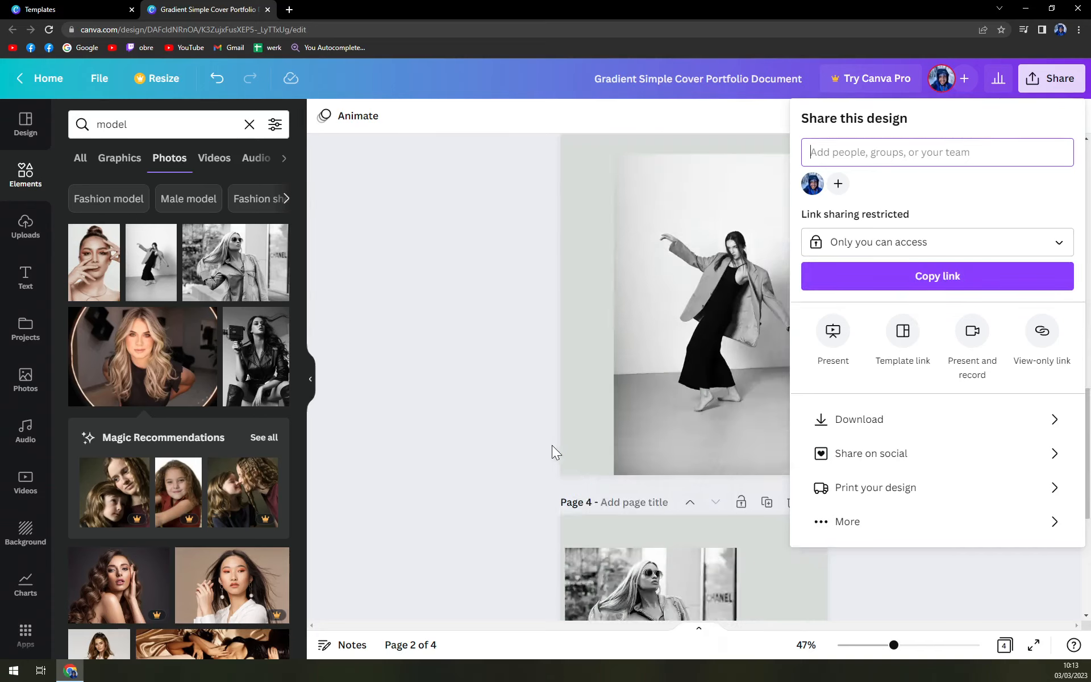
{"action": "scroll", "coordinate": [554, 446], "scroll_direction": "up", "scroll_amount": 10}
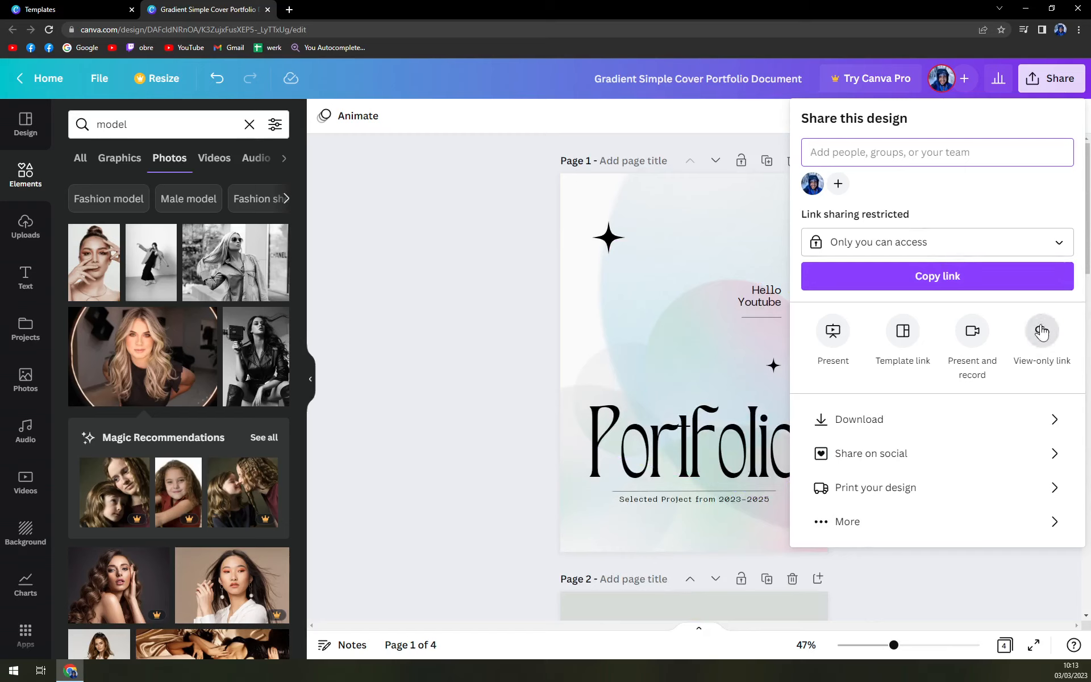
{"action": "left_click", "coordinate": [855, 423]}
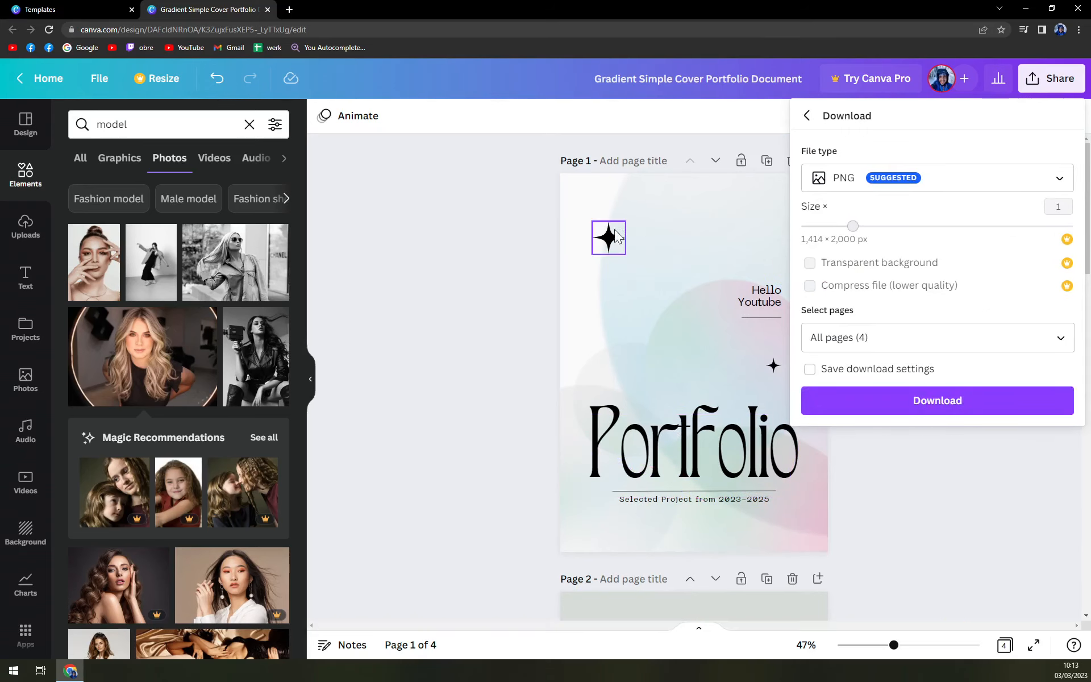
{"action": "left_click", "coordinate": [947, 179]}
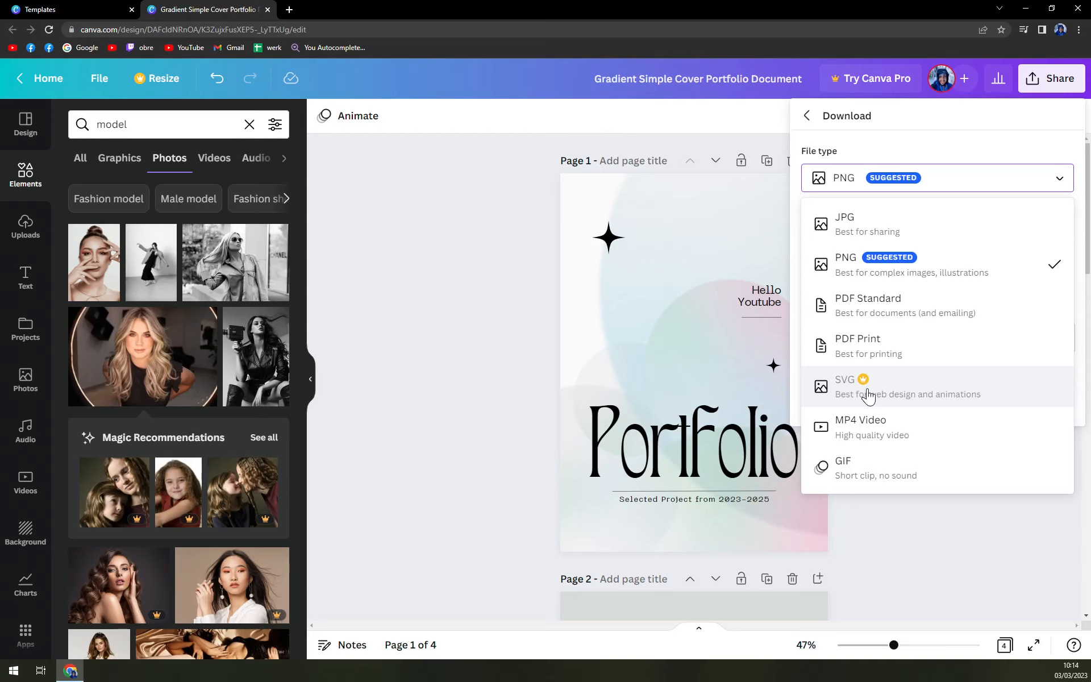
{"action": "left_click", "coordinate": [348, 258]}
Open the Resize options and review the custom size units, then close without resizing
{"action": "left_click", "coordinate": [162, 79]}
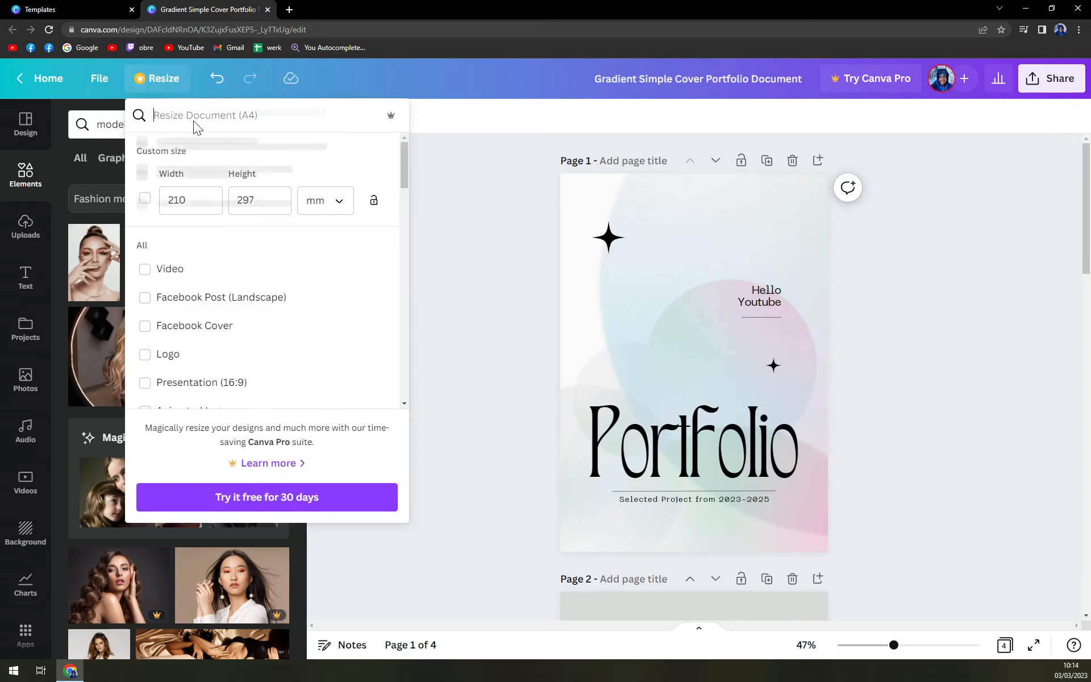
{"action": "left_click", "coordinate": [335, 200]}
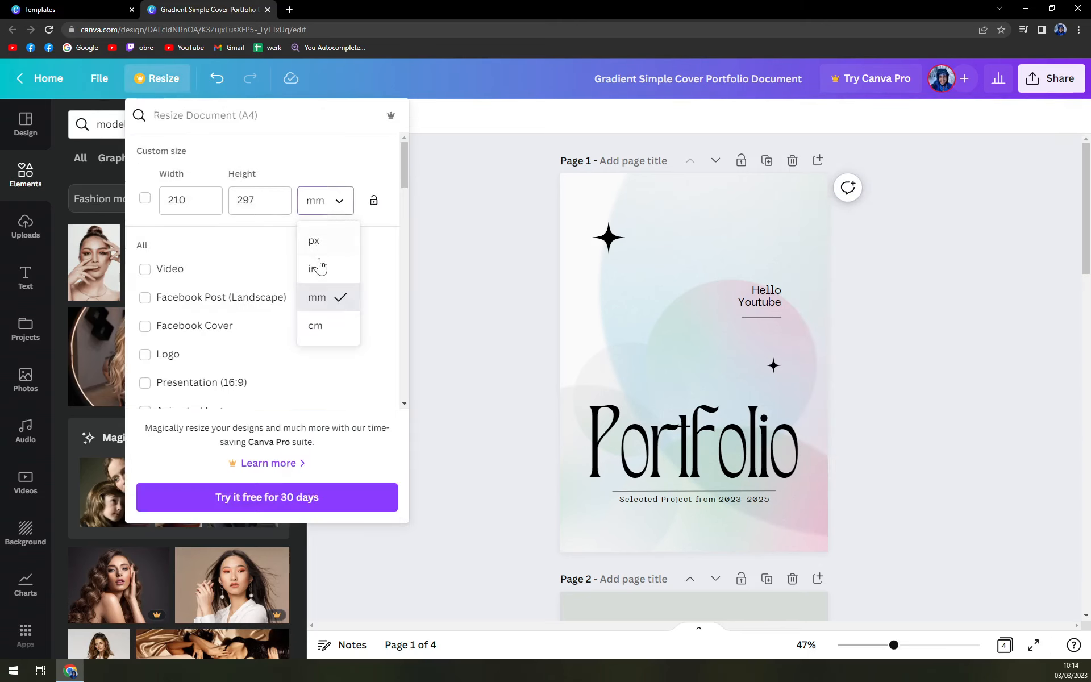
{"action": "left_click", "coordinate": [320, 248]}
{"action": "left_click", "coordinate": [540, 279]}
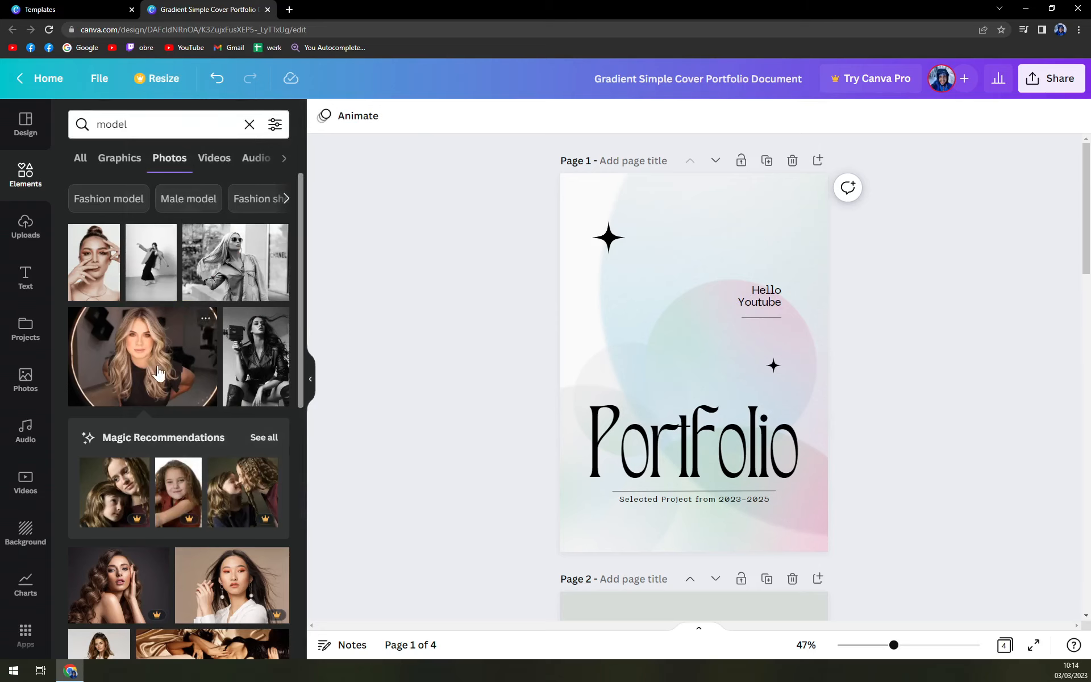
Browse the model photo search results and scroll through the document's pages
{"action": "scroll", "coordinate": [212, 425], "scroll_direction": "down", "scroll_amount": 1}
{"action": "scroll", "coordinate": [212, 425], "scroll_direction": "down", "scroll_amount": 9}
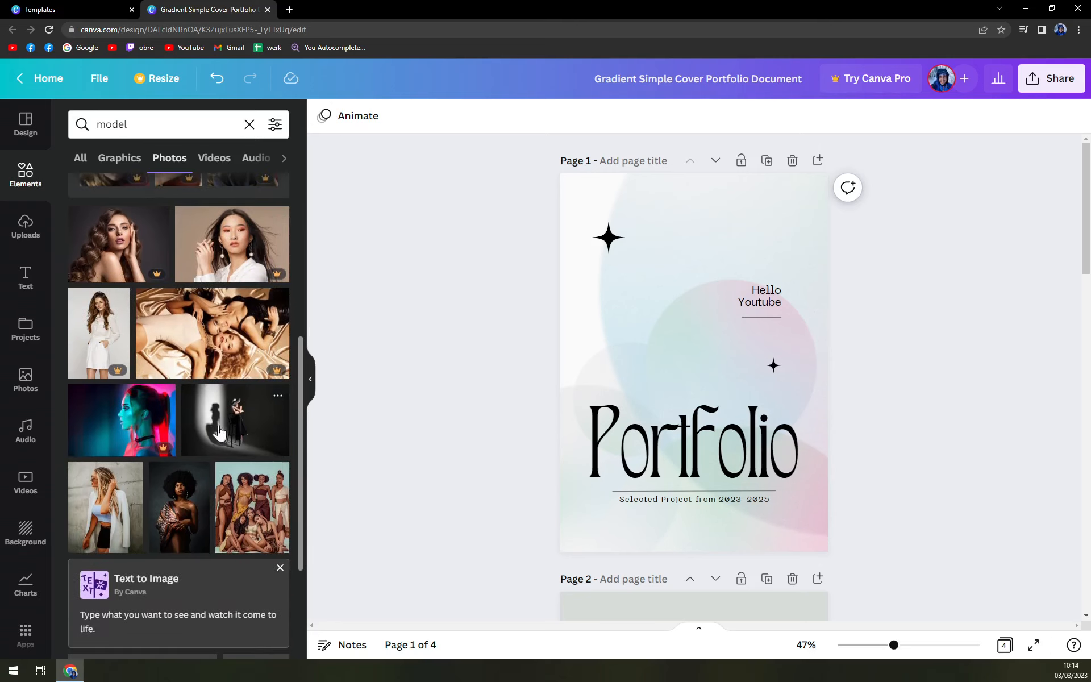
{"action": "scroll", "coordinate": [171, 523], "scroll_direction": "up", "scroll_amount": 5}
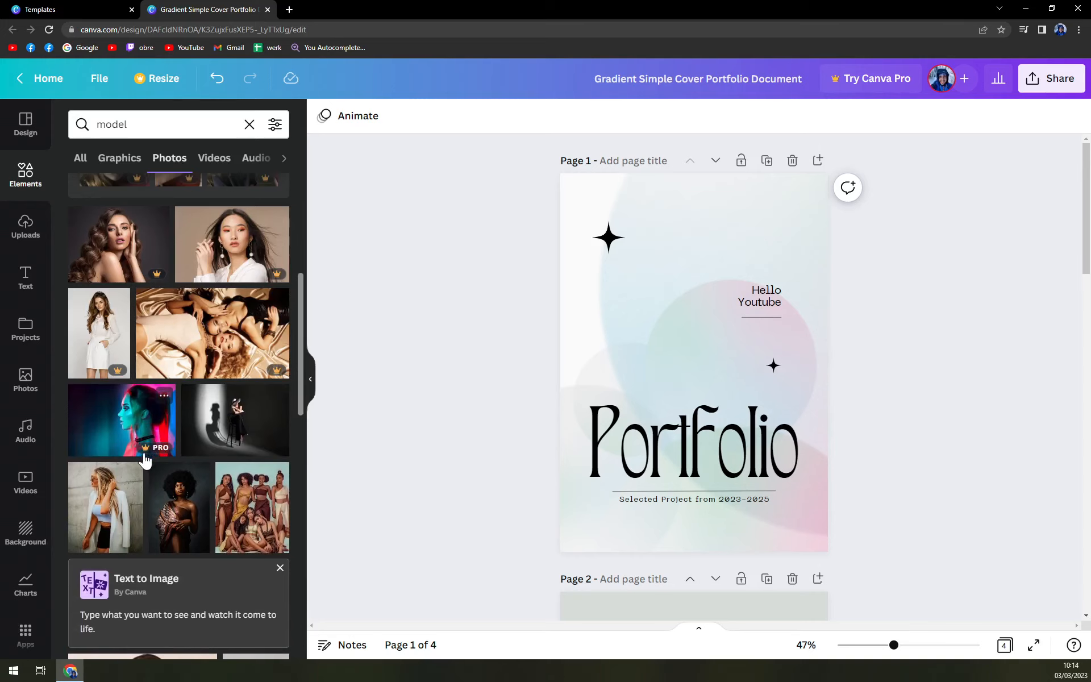
{"action": "scroll", "coordinate": [196, 483], "scroll_direction": "down", "scroll_amount": 8}
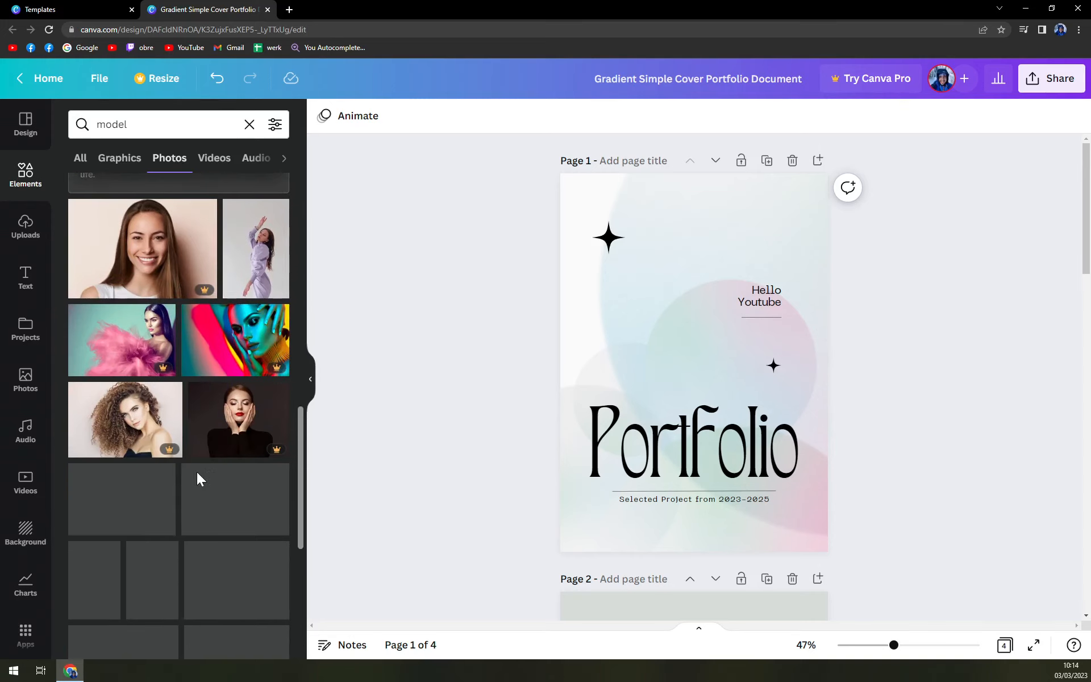
{"action": "scroll", "coordinate": [229, 484], "scroll_direction": "down", "scroll_amount": 3}
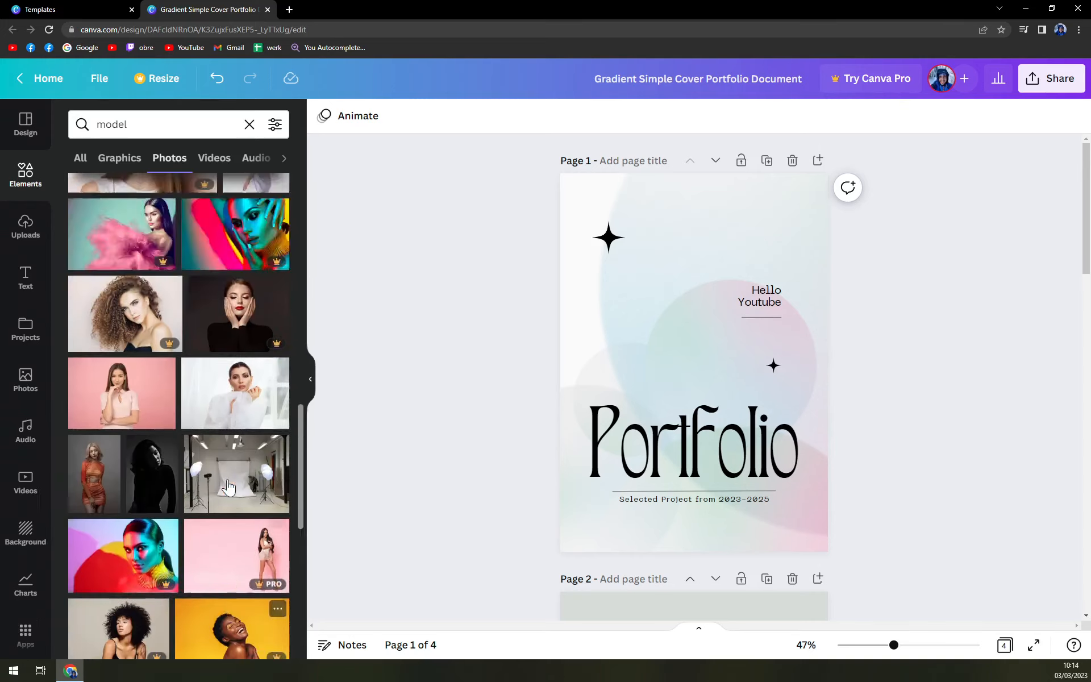
{"action": "scroll", "coordinate": [226, 495], "scroll_direction": "up", "scroll_amount": 16}
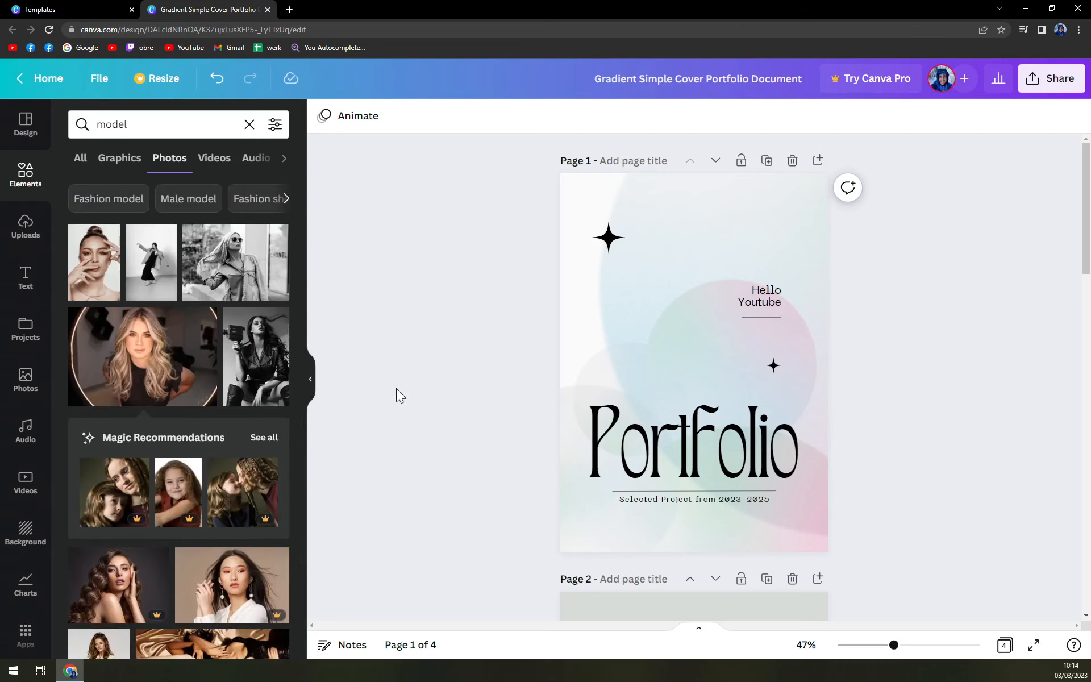
{"action": "scroll", "coordinate": [401, 400], "scroll_direction": "down", "scroll_amount": 8}
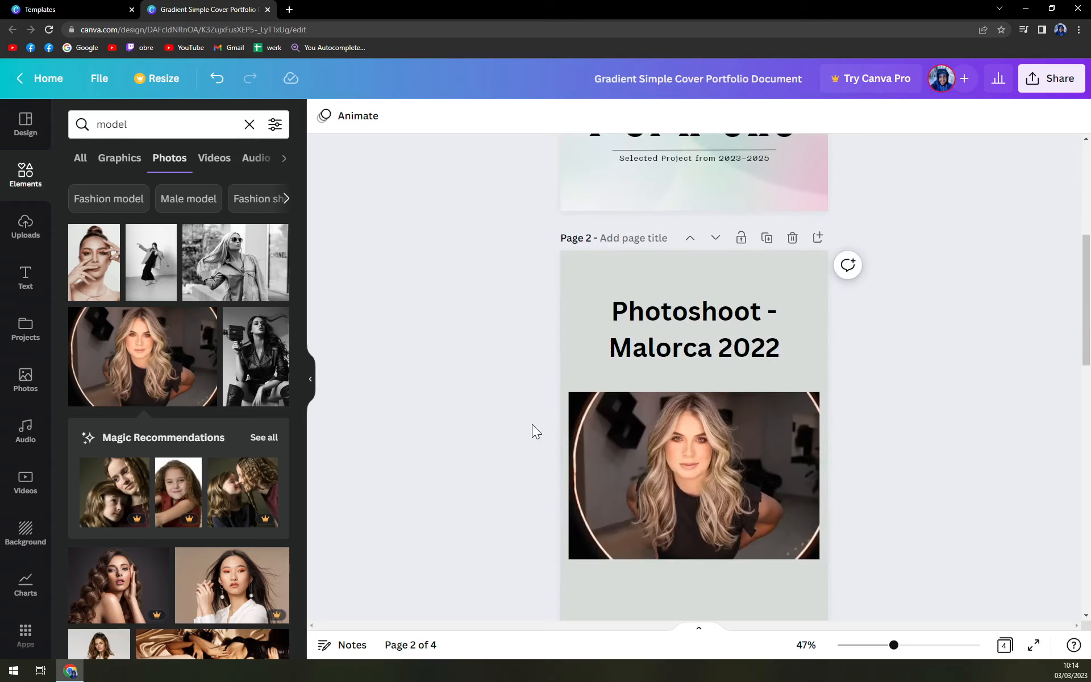
{"action": "scroll", "coordinate": [485, 451], "scroll_direction": "down", "scroll_amount": 3}
{"action": "scroll", "coordinate": [443, 409], "scroll_direction": "up", "scroll_amount": 2}
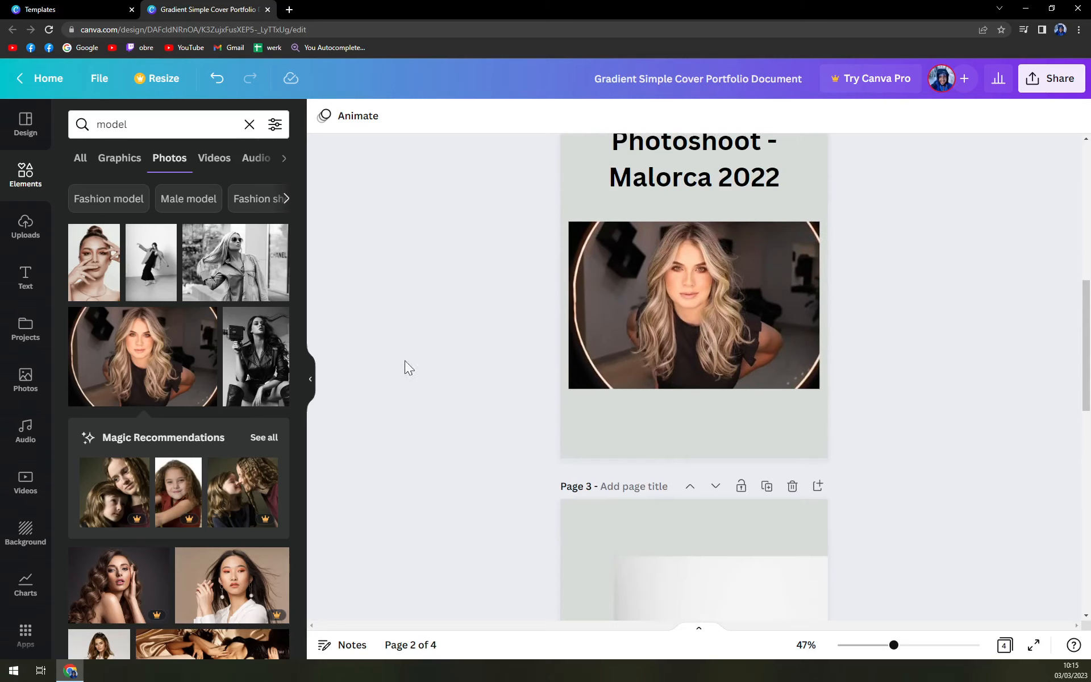